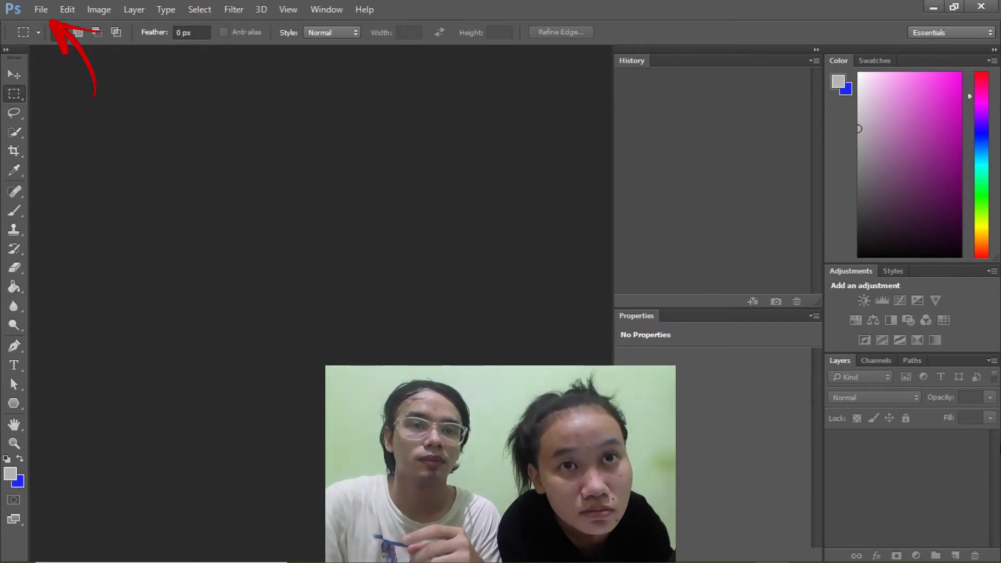
Create a new 1920×1080 px, 72 ppi white document named 'thumbnail'.
left_click(41, 9)
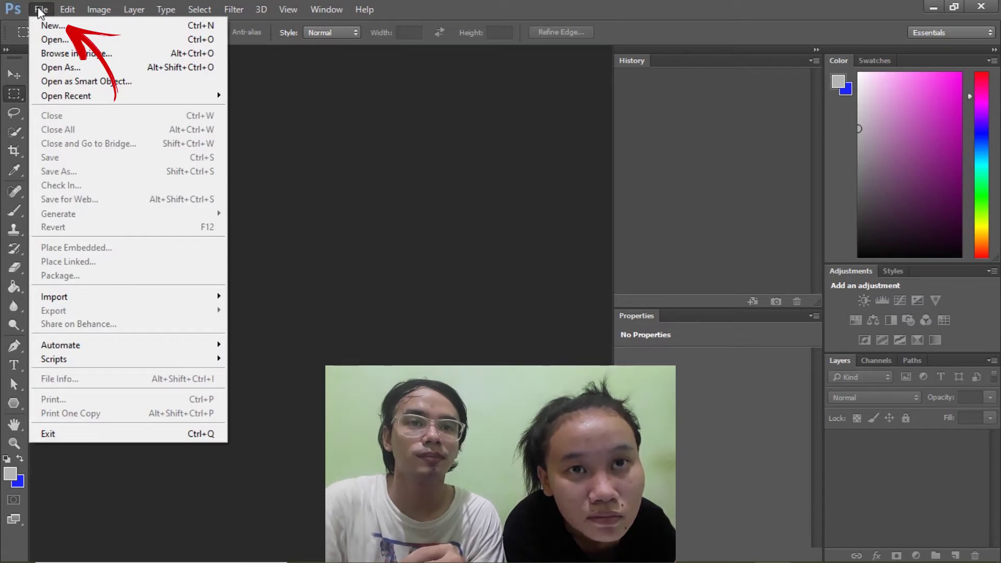
left_click(52, 25)
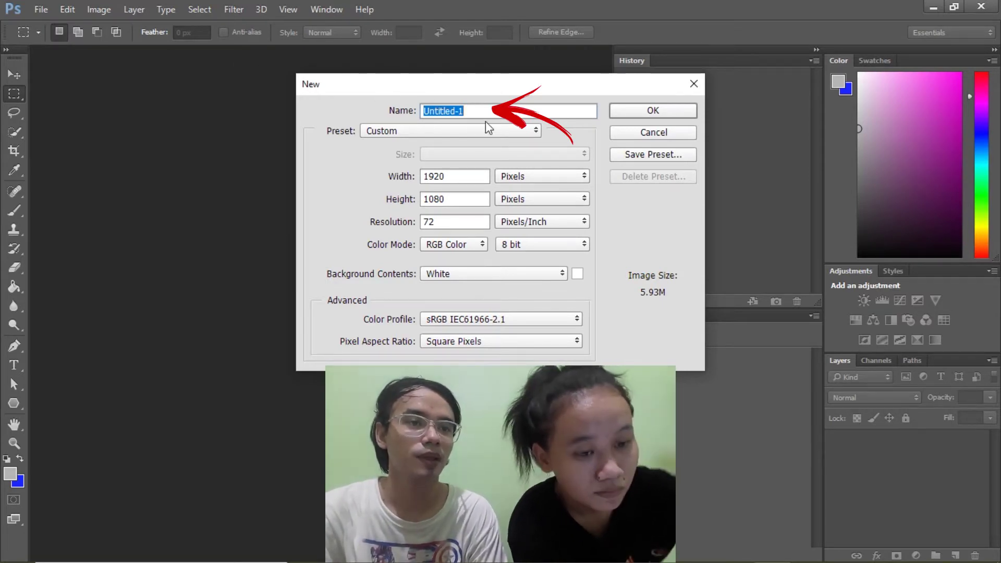
type("t")
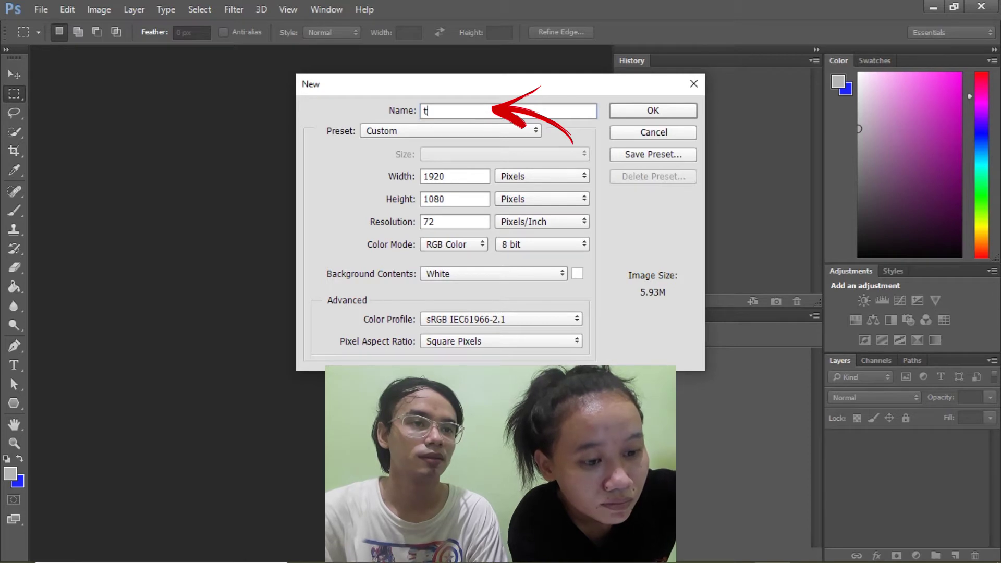
type("humbn")
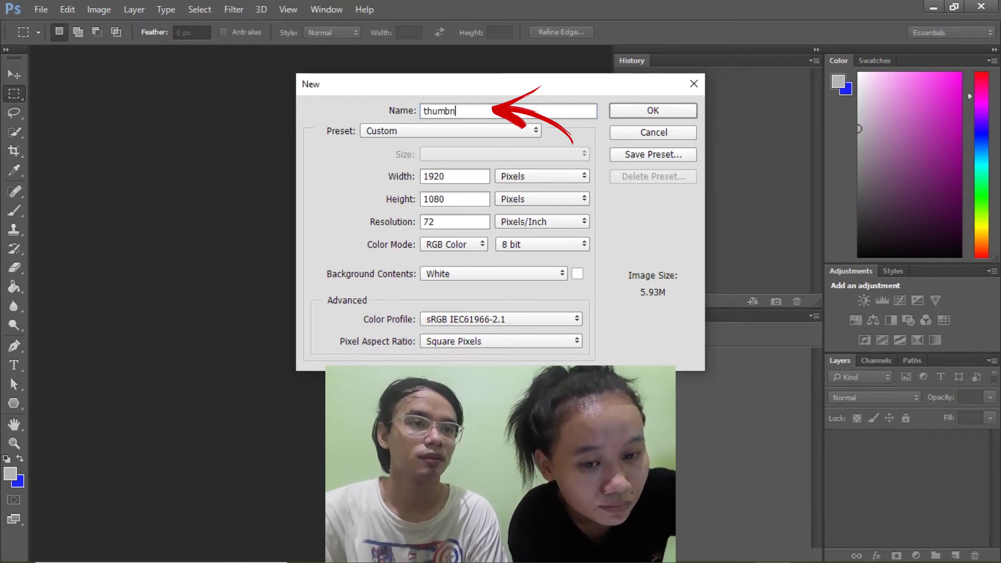
type("ail")
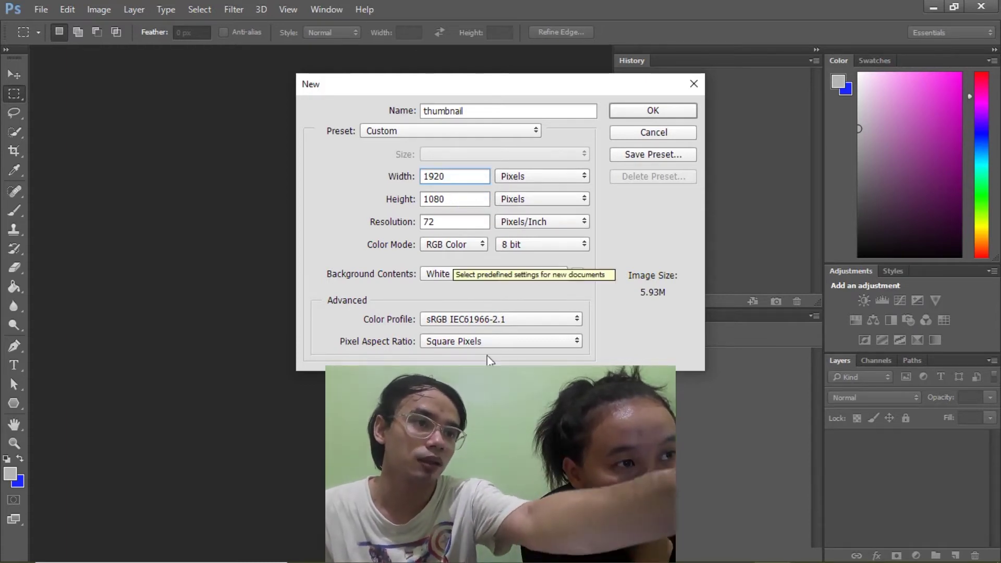
left_click(671, 118)
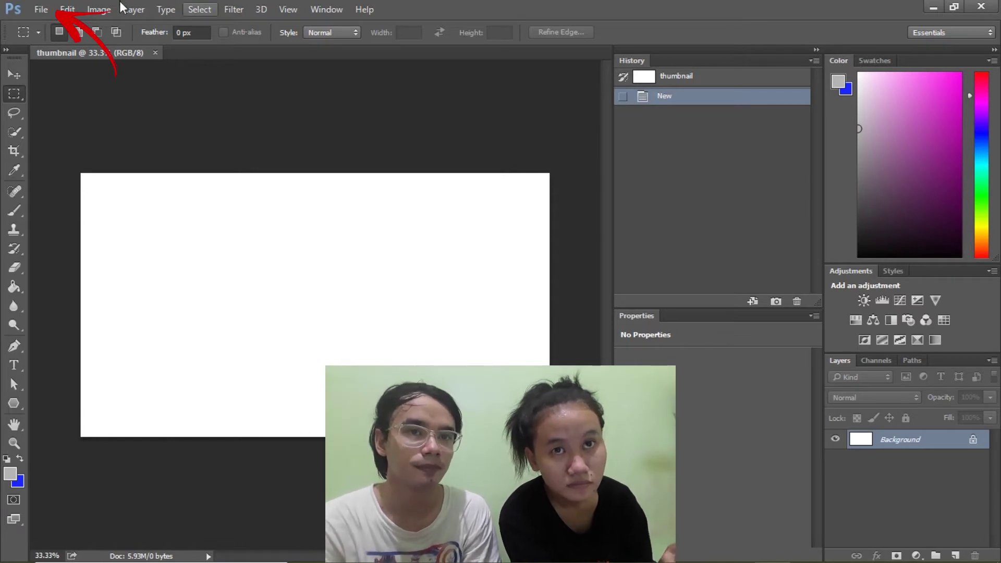
Open the Timezone entrance photo T1.jpg from the thumbnail folder.
left_click(39, 9)
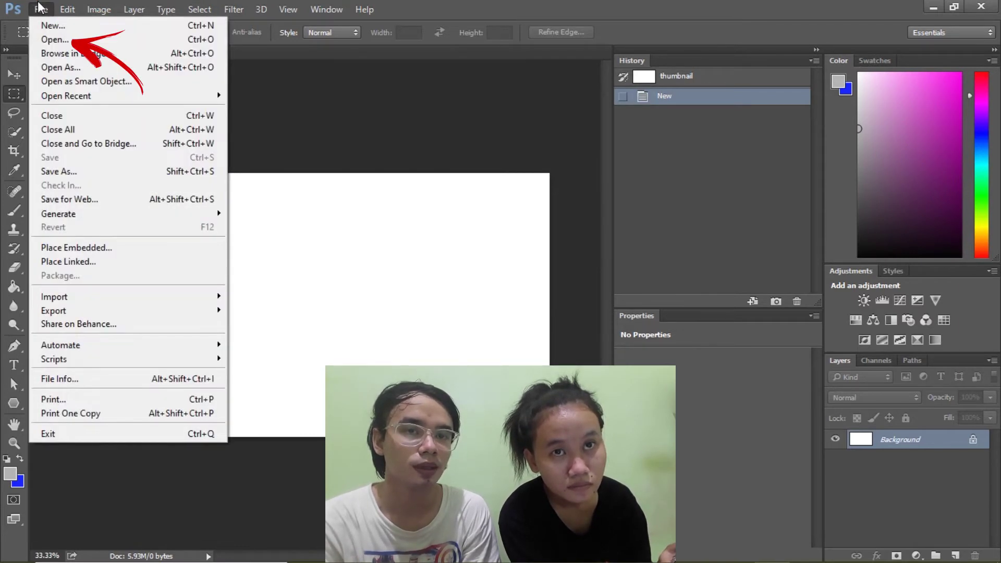
left_click(60, 46)
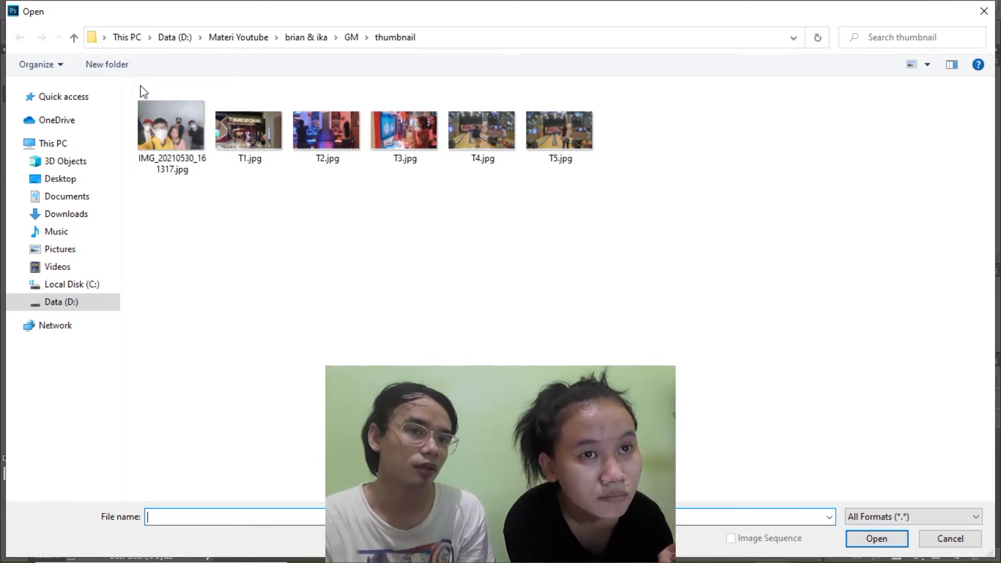
left_click(250, 145)
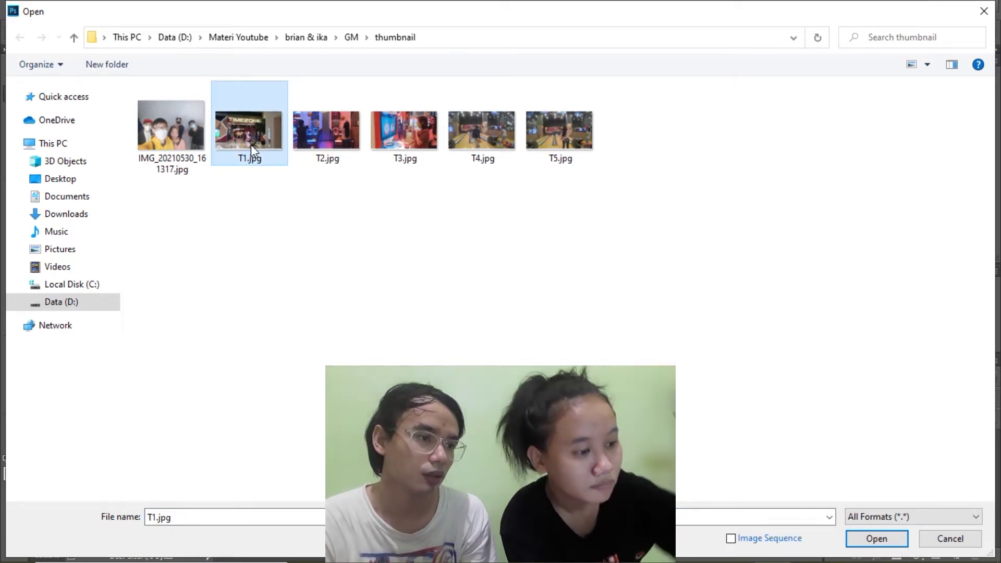
double_click(251, 145)
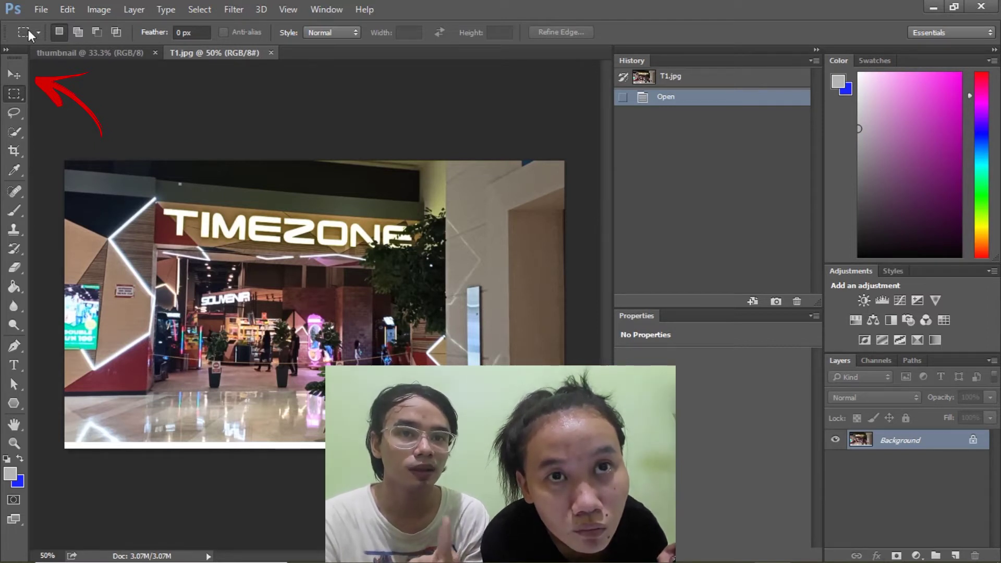
Unlock T1.jpg's Background layer and move the photo into the thumbnail canvas as Layer 1.
left_click(15, 73)
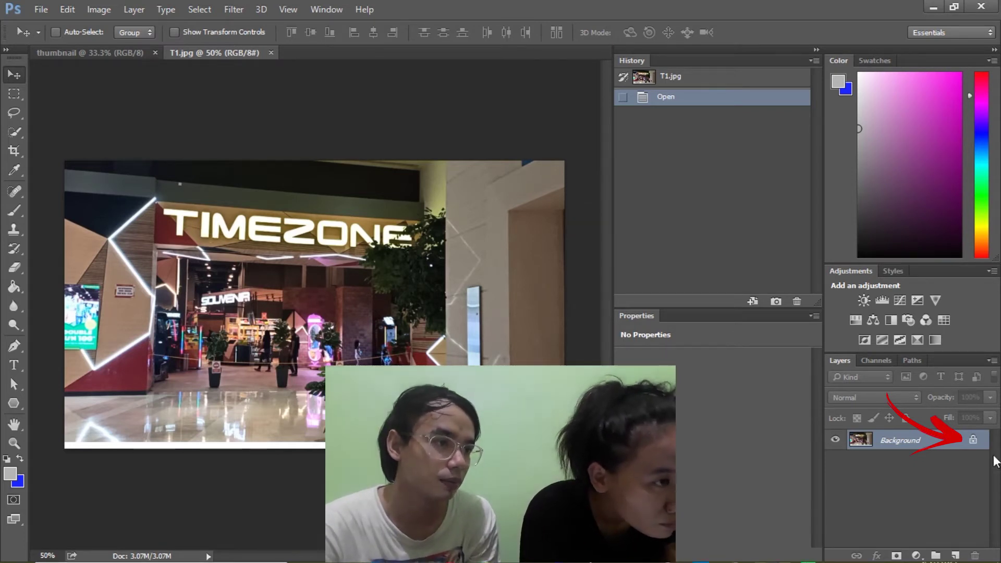
left_click(973, 441)
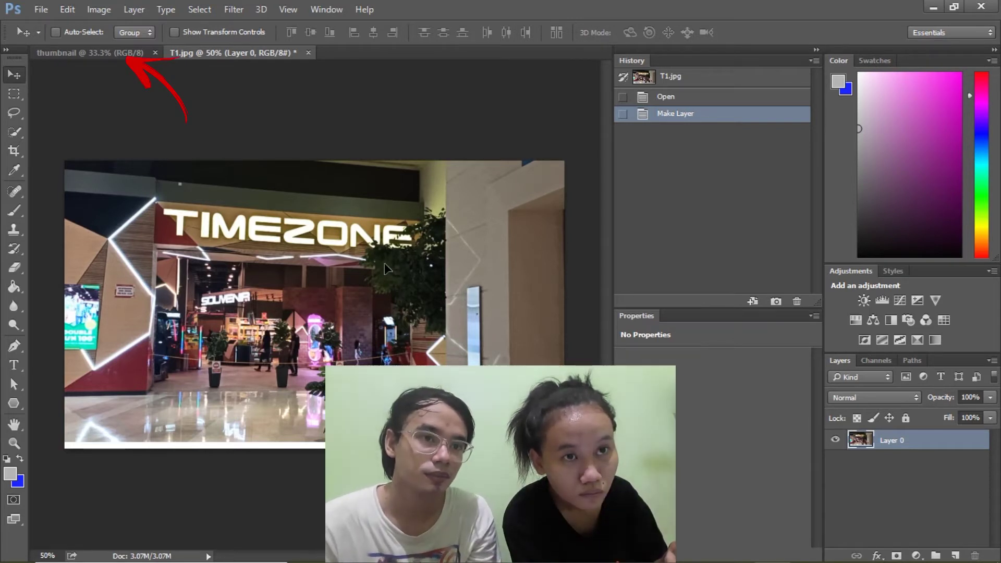
left_click_drag(153, 121, 121, 51)
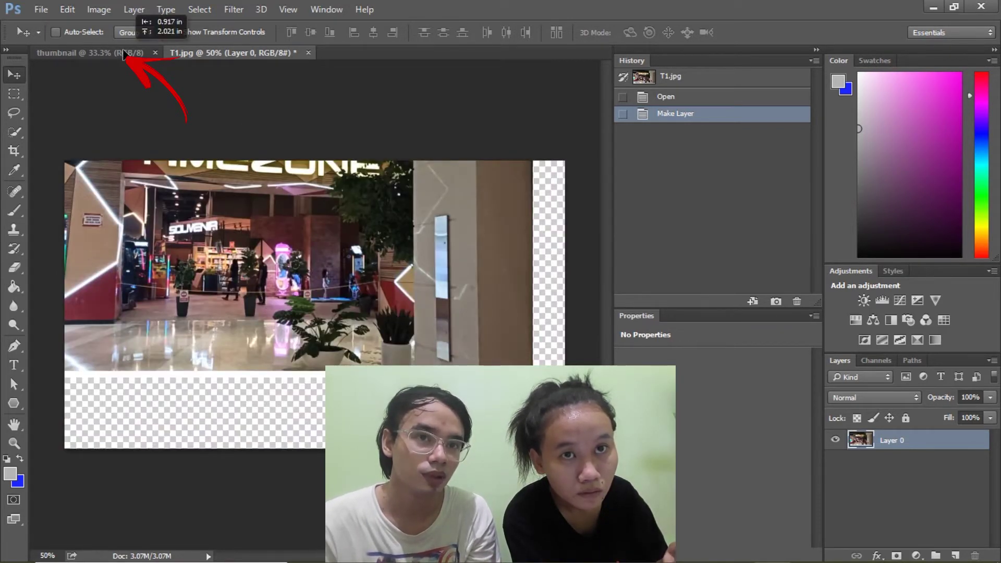
left_click(121, 52)
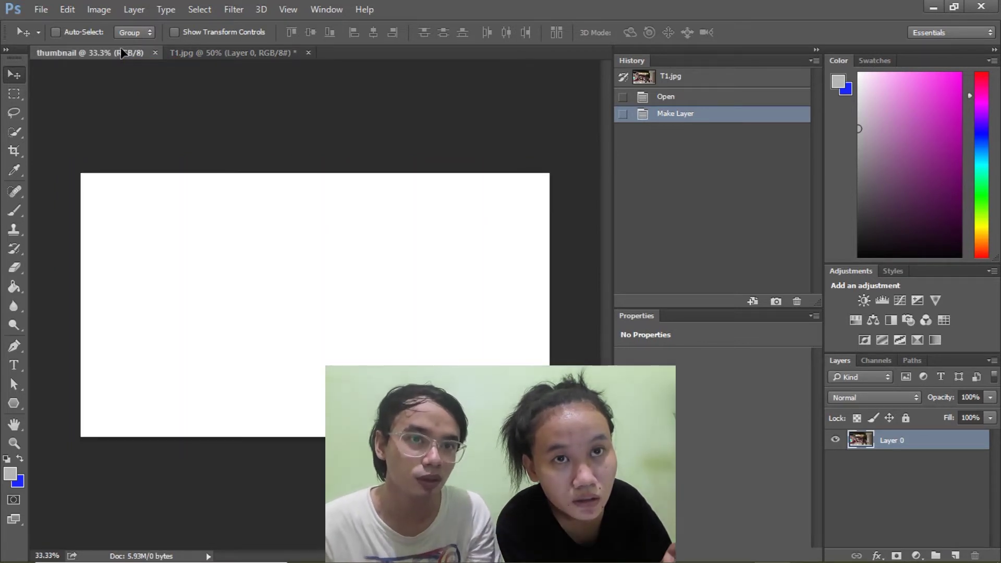
mouse_move(130, 138)
left_mouse_down()
mouse_move(177, 278)
mouse_move(205, 314)
left_mouse_up()
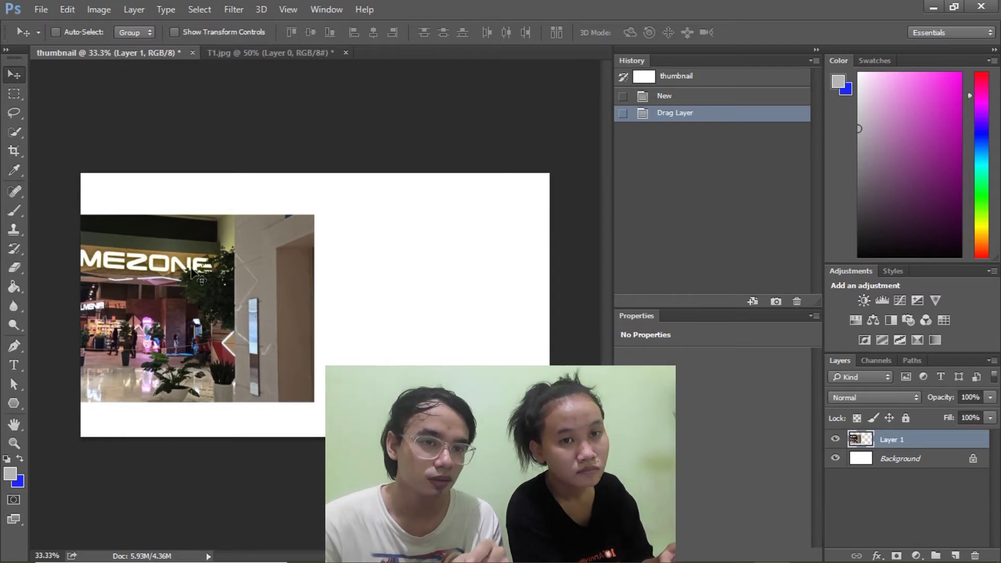
Reposition the Timezone photo toward the canvas centre and put it under Free Transform.
left_click_drag(191, 291, 326, 306)
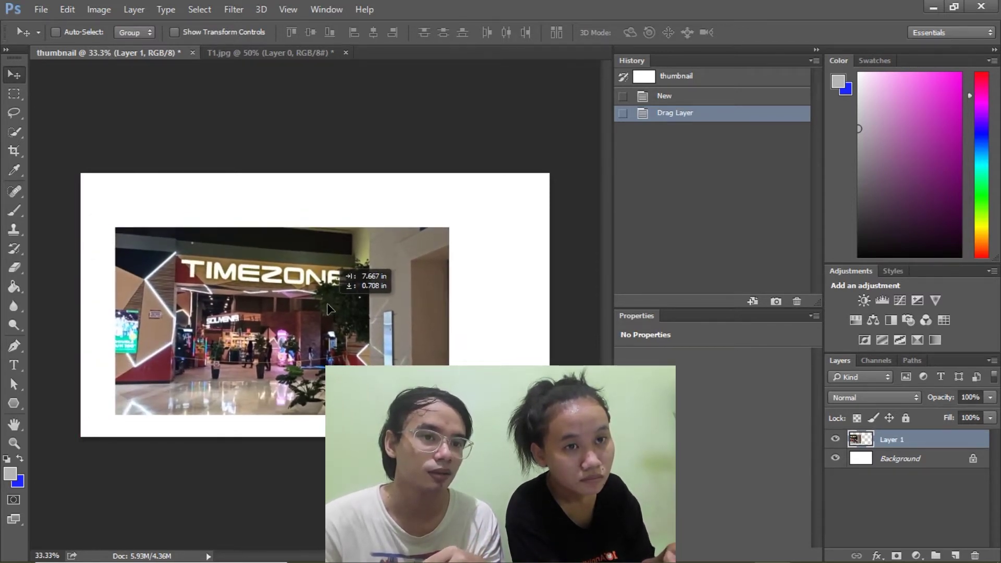
left_click_drag(326, 309, 349, 296)
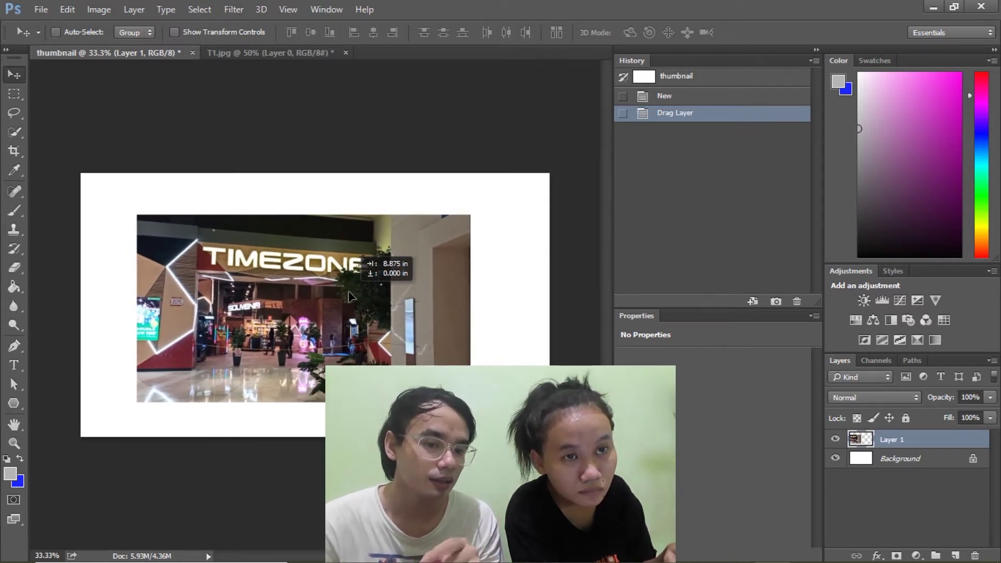
left_click_drag(349, 296, 350, 297)
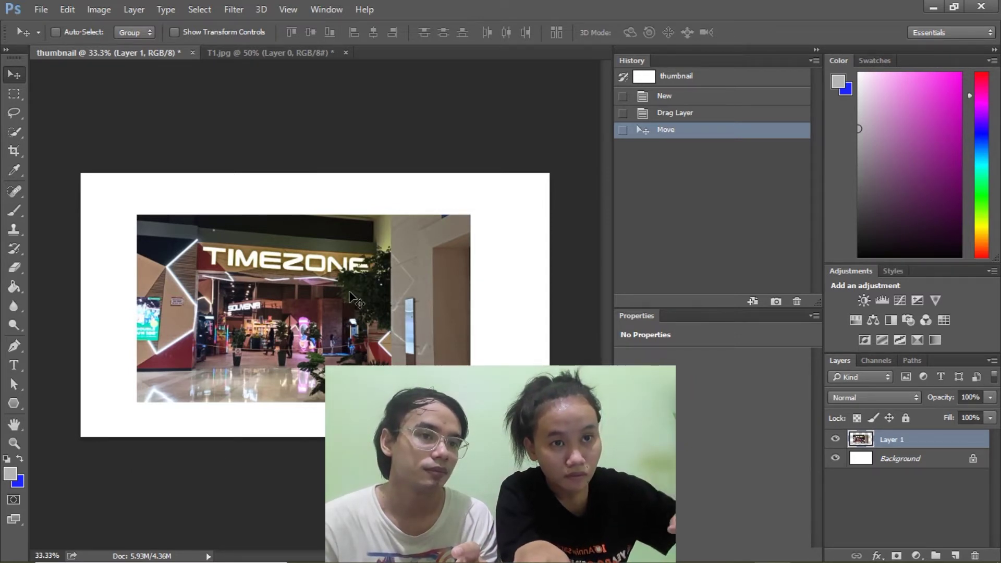
key("ctrl+t")
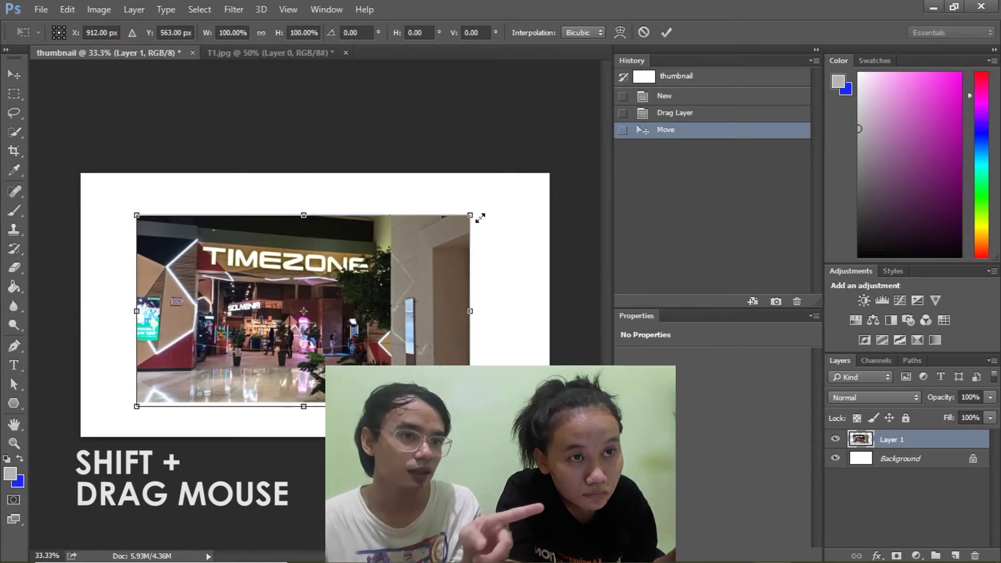
Scale the Timezone photo to about 141% so it covers the canvas, nudge it down, and commit.
mouse_move(470, 216)
left_mouse_down()
mouse_move(527, 192)
mouse_move(561, 194)
left_mouse_up()
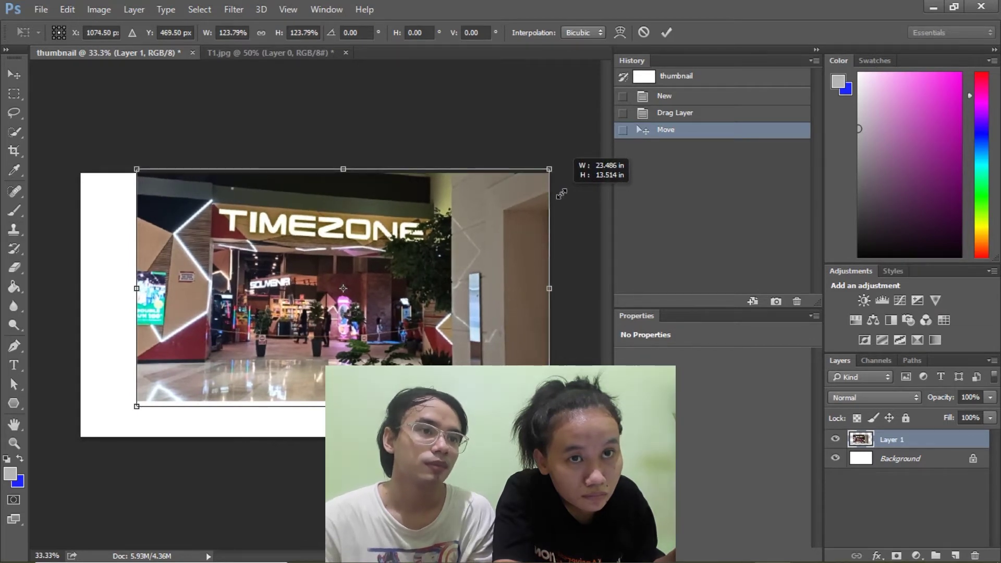
left_click_drag(561, 193, 561, 194)
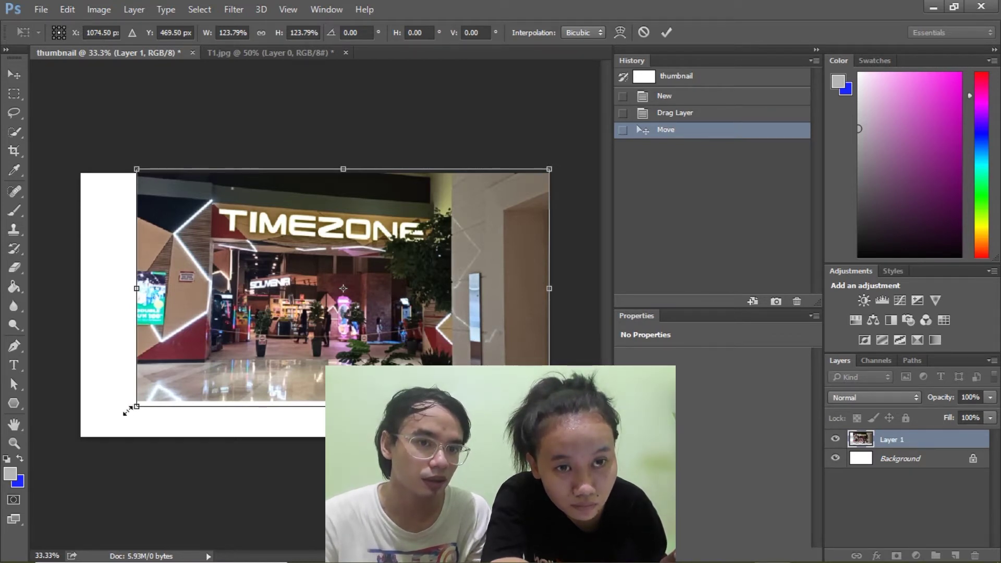
left_click_drag(127, 411, 72, 442)
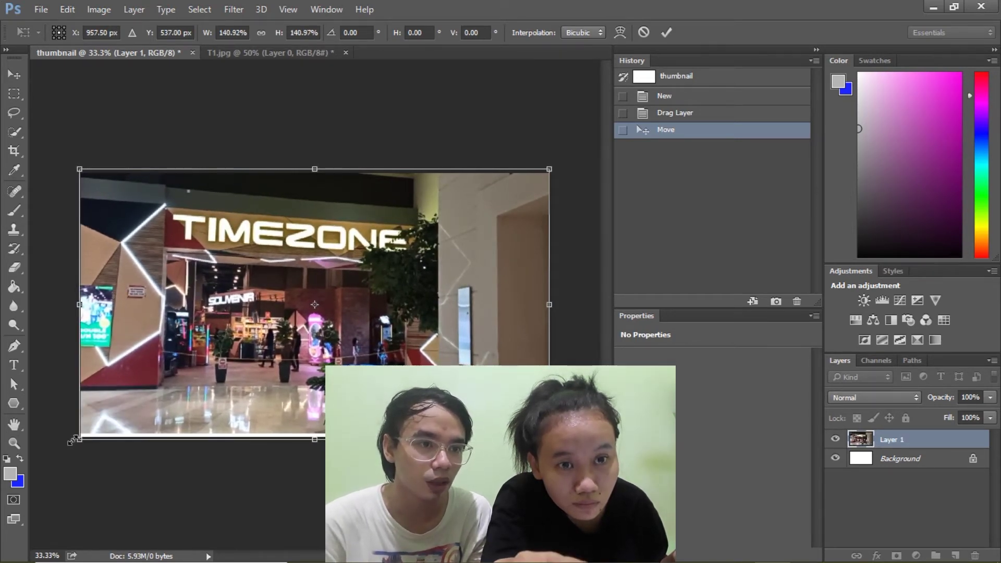
key("Down")
key("Down")
key("Down")
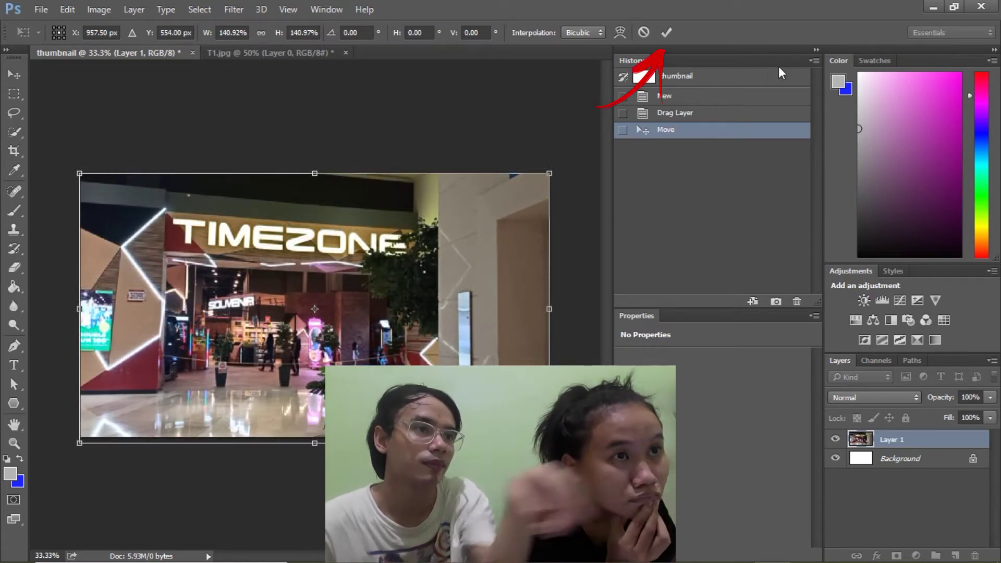
left_click(667, 32)
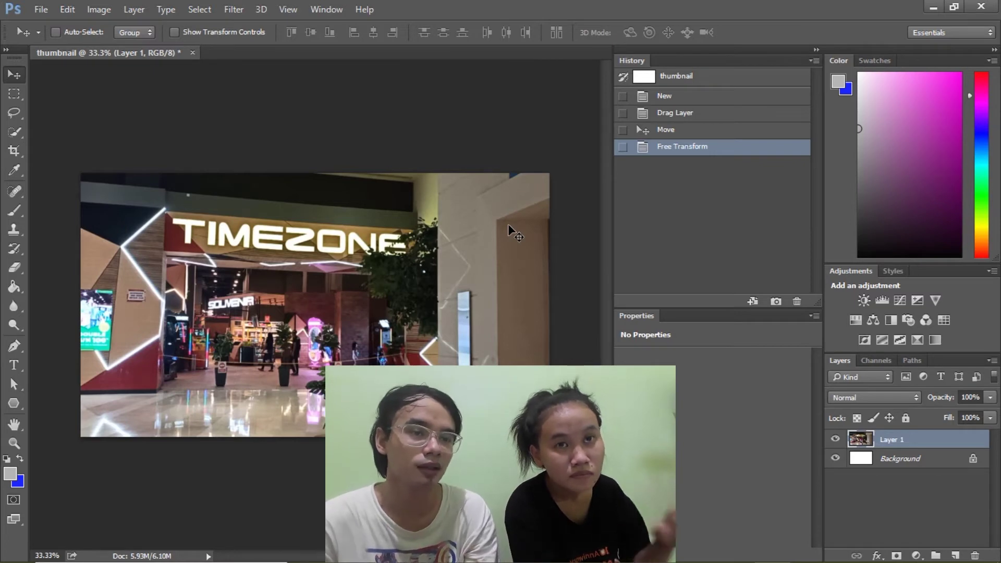
Open T2.jpg, the basketball arcade photo, from the thumbnail folder.
left_click(41, 9)
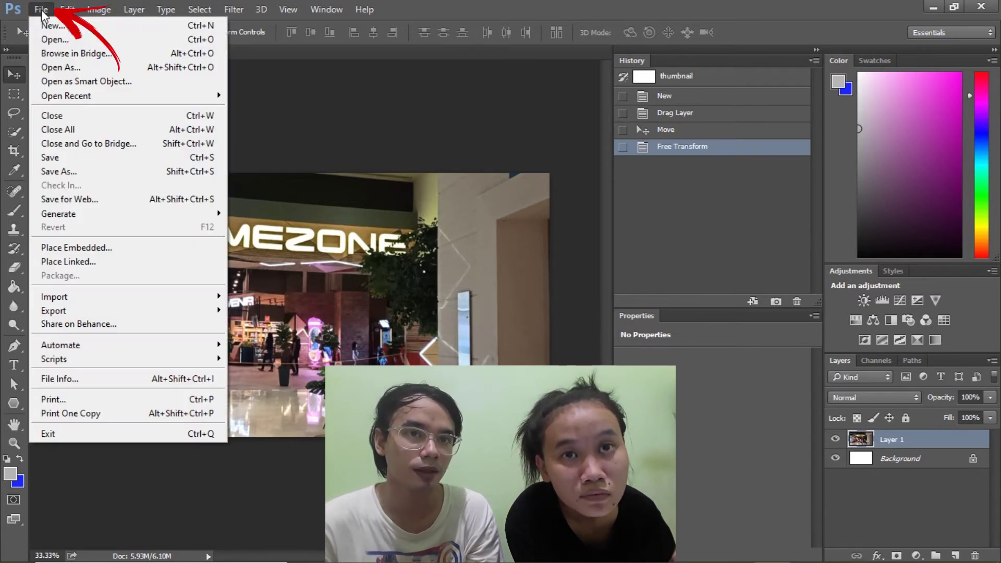
left_click(46, 39)
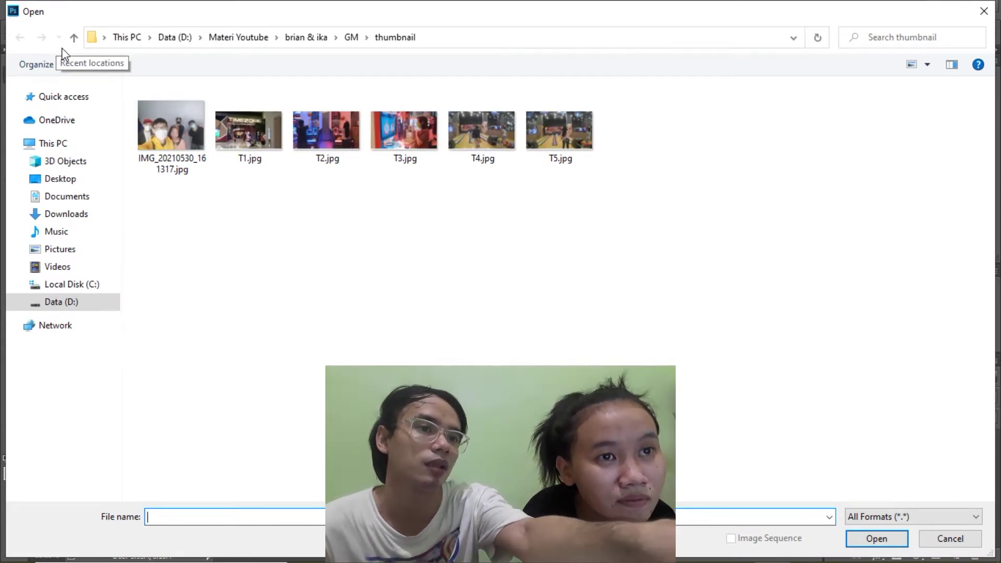
left_click(317, 135)
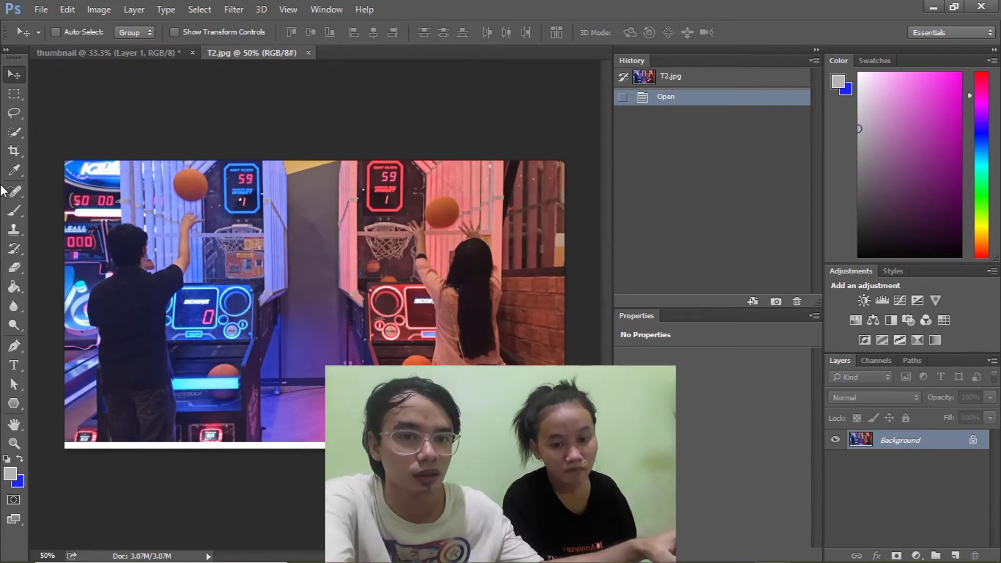
With the Pen tool, zoom in and start a path below the left player's feet.
left_click(14, 347)
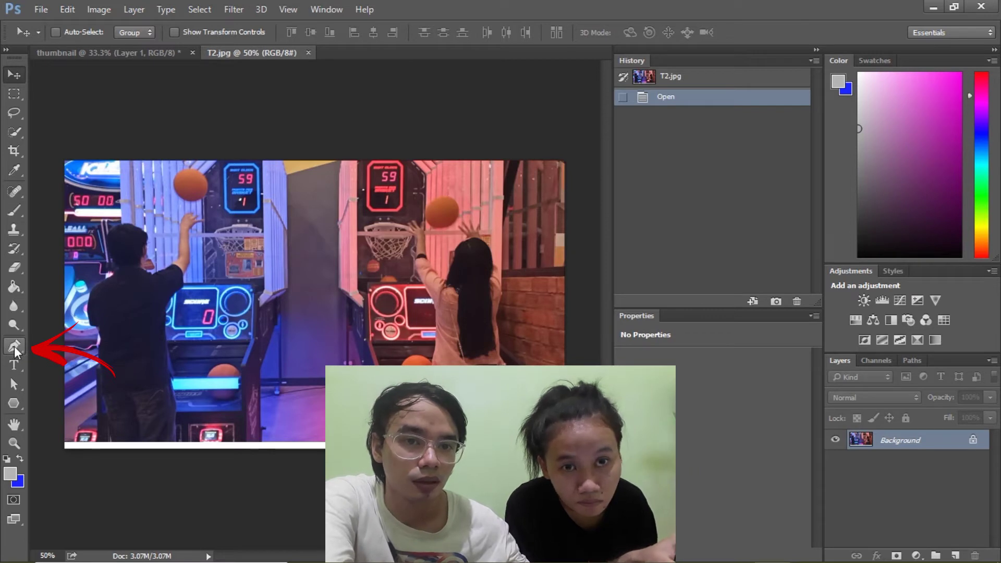
left_click(14, 346)
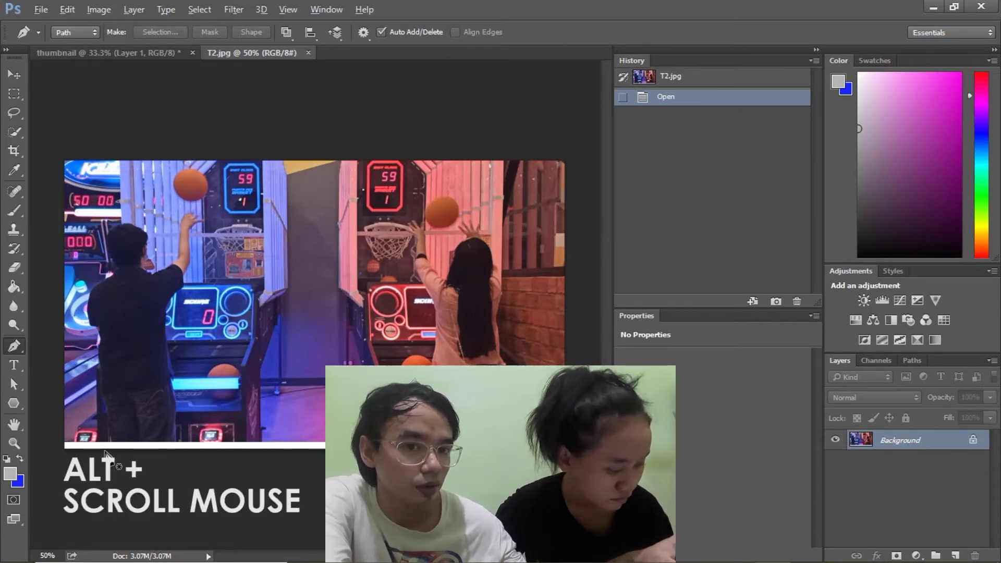
scroll(106, 456, "up", 2)
scroll(107, 458, "up", 3)
scroll(107, 458, "up", 1)
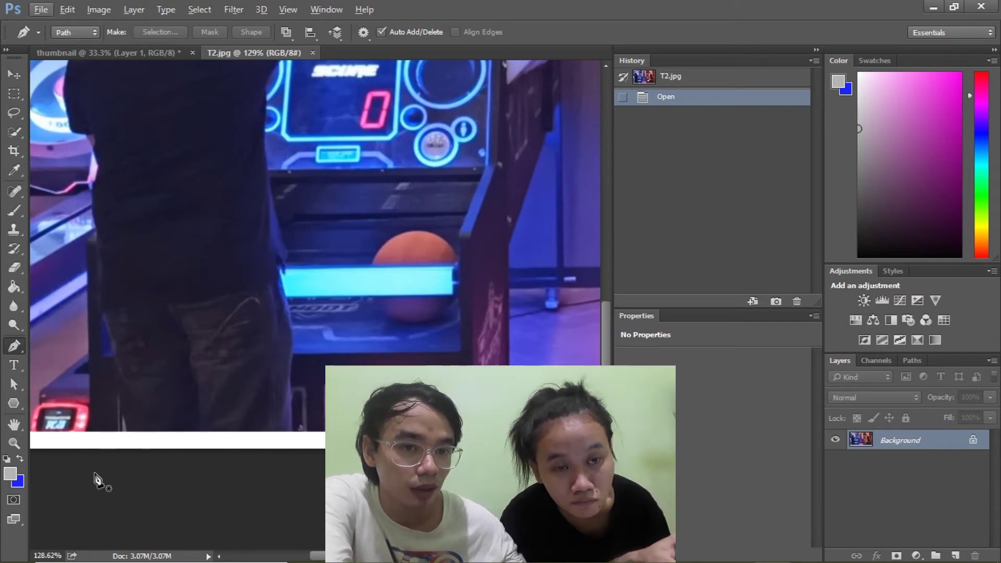
left_click(89, 430)
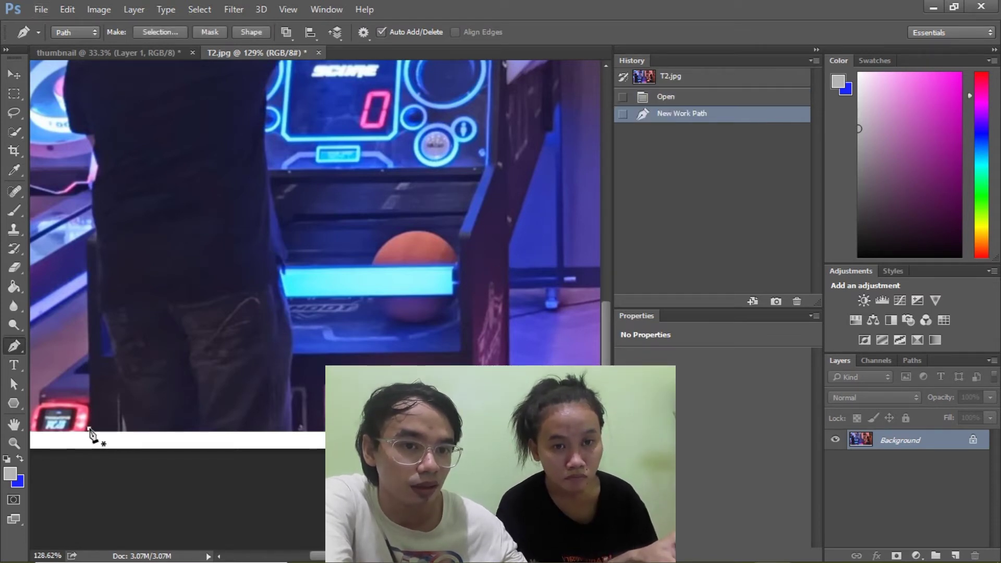
key("ctrl+z")
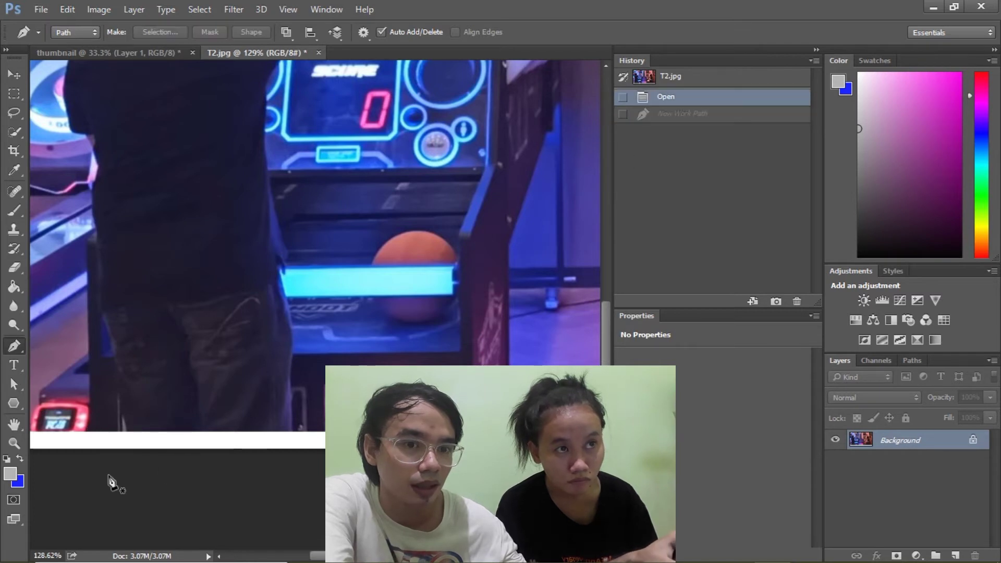
left_click(94, 472)
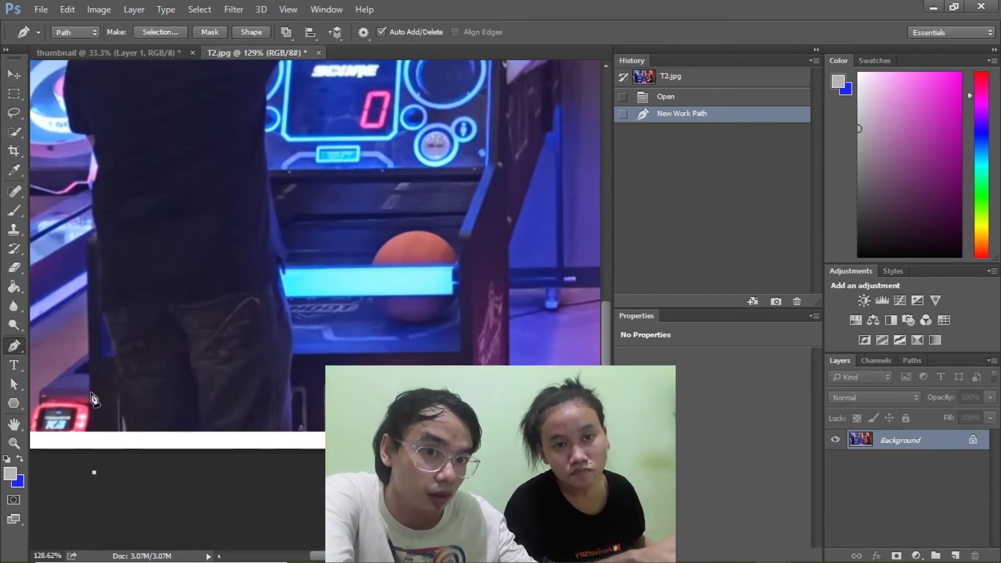
Trace anchor points up the left player's side and back.
left_click(88, 242)
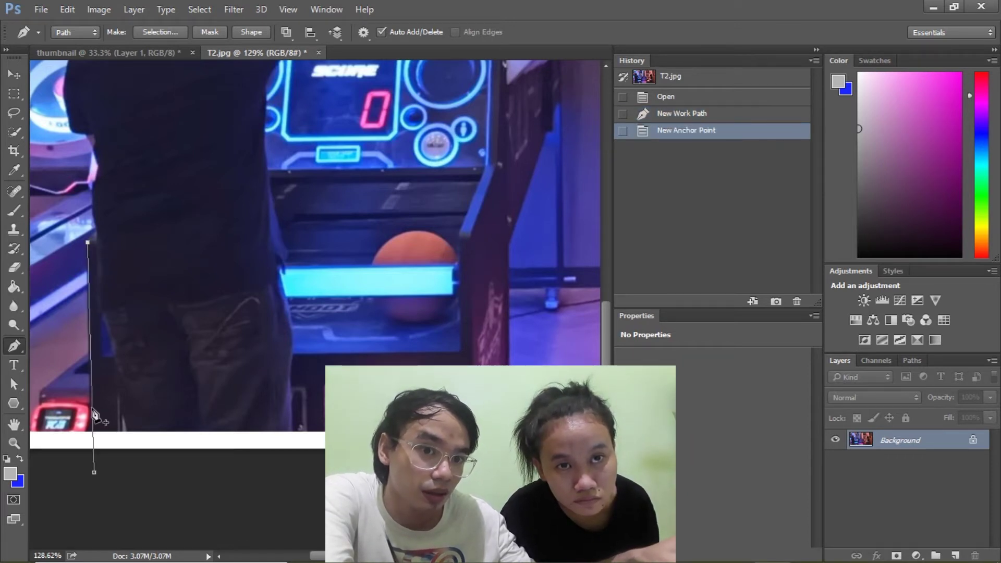
left_click(96, 219)
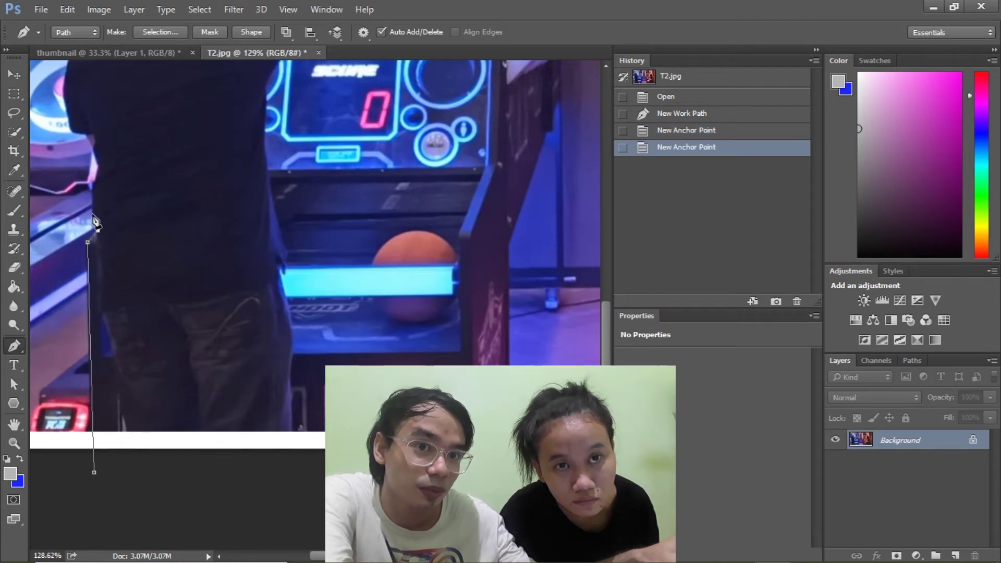
left_click(92, 208)
left_click(94, 204)
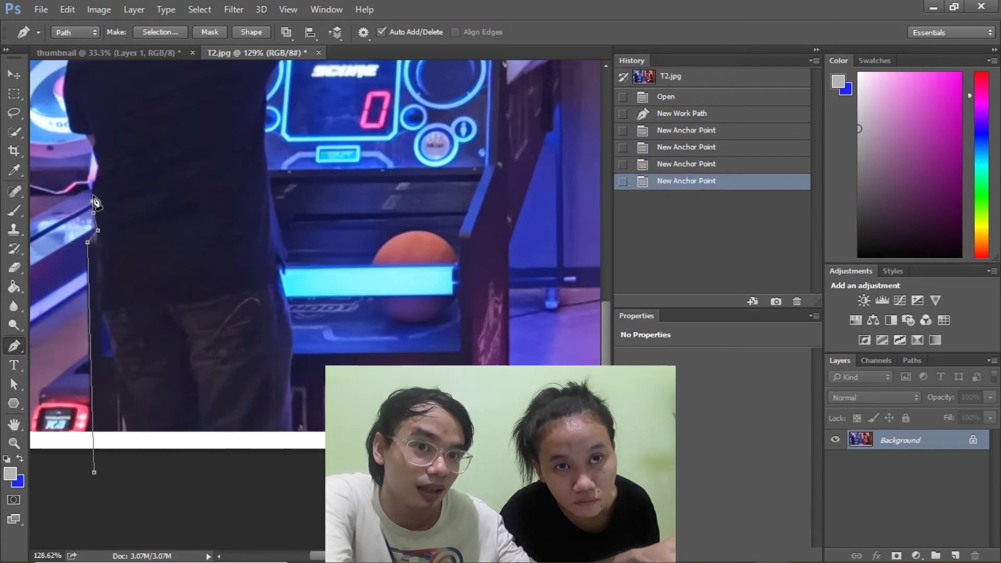
left_click(93, 186)
left_click(95, 180)
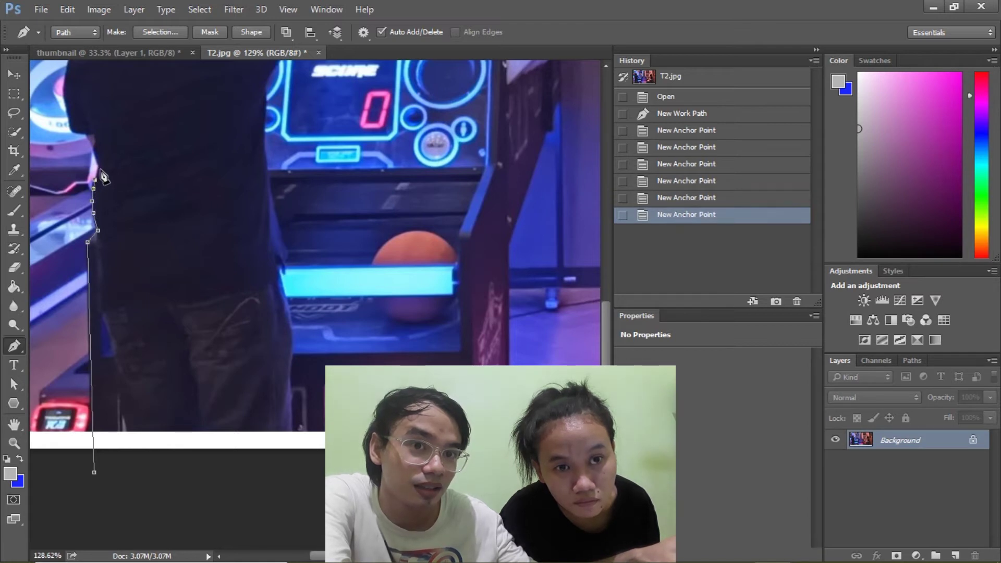
left_click(100, 165)
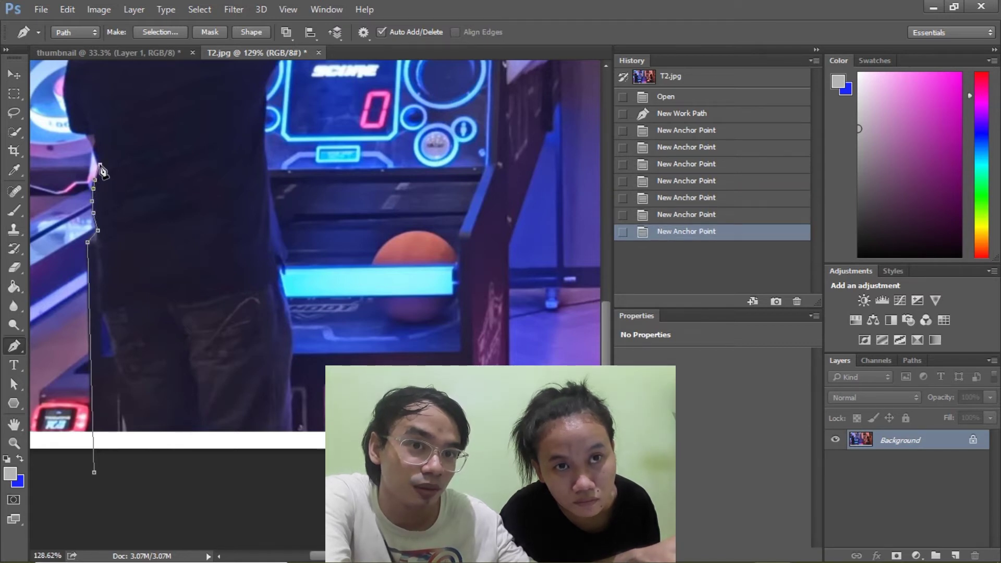
left_click(89, 138)
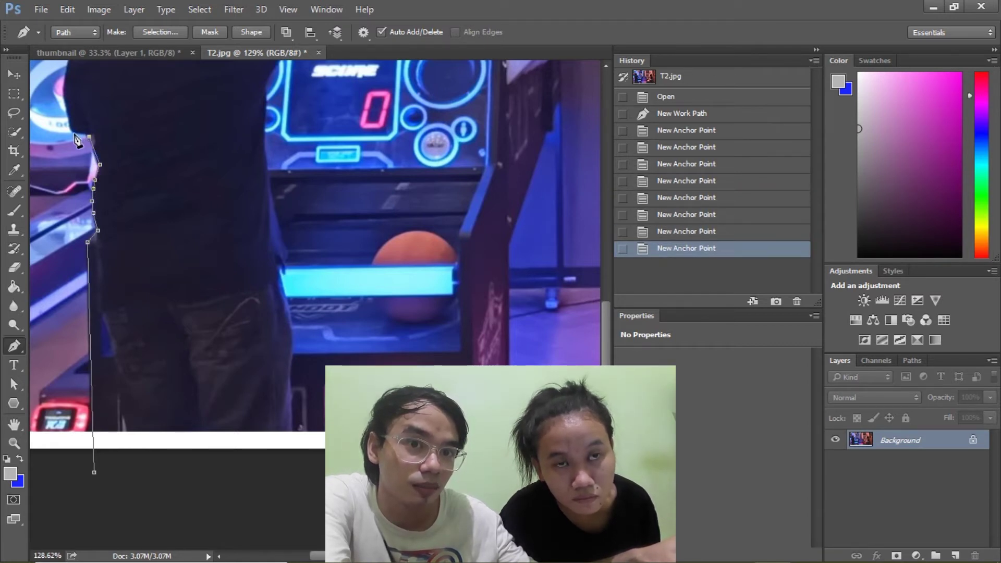
left_click(73, 134)
Continue the path up the player's shoulder toward his neck.
scroll(73, 157, "up", 3)
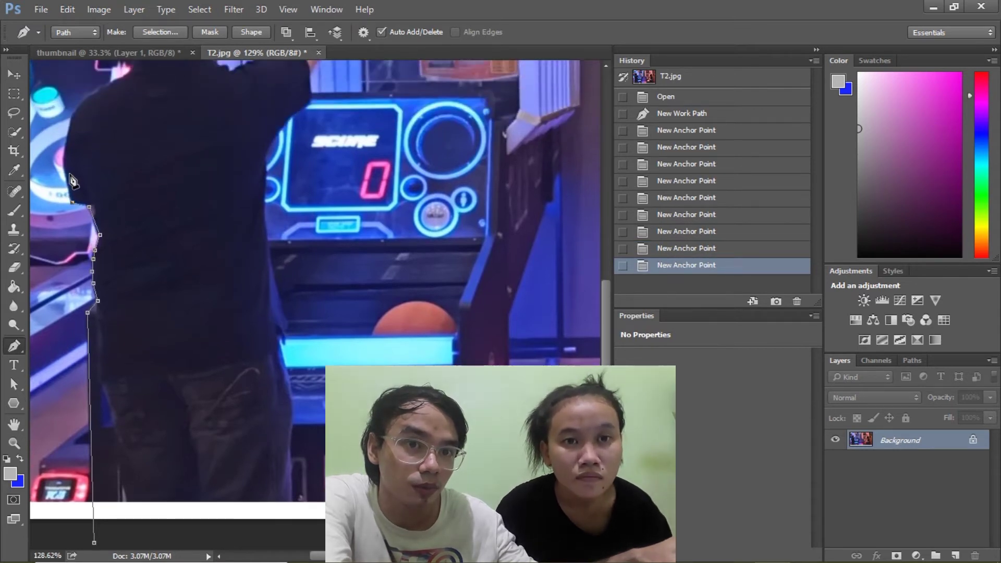
left_click(67, 171)
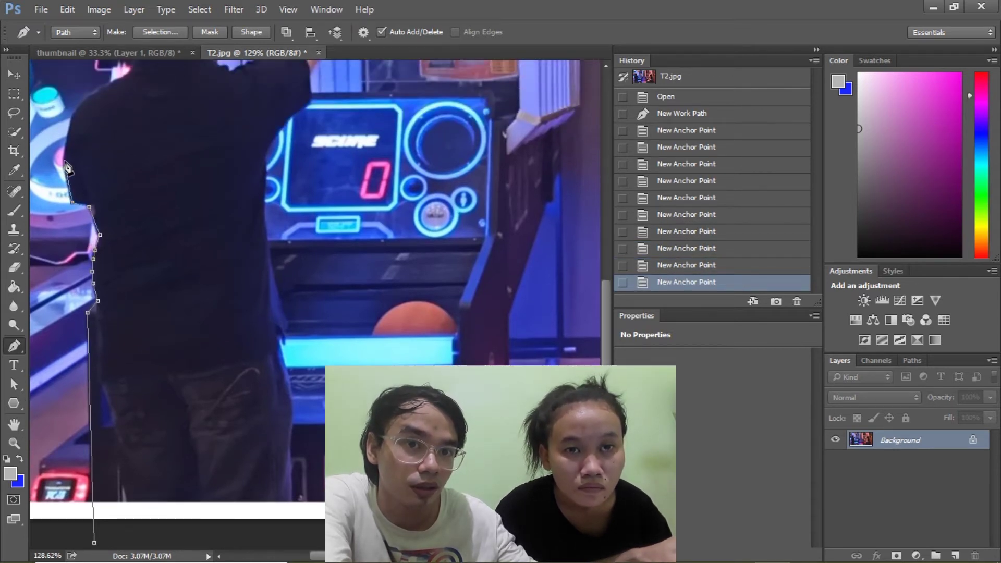
left_click(66, 144)
left_click(72, 117)
scroll(91, 150, "up", 2)
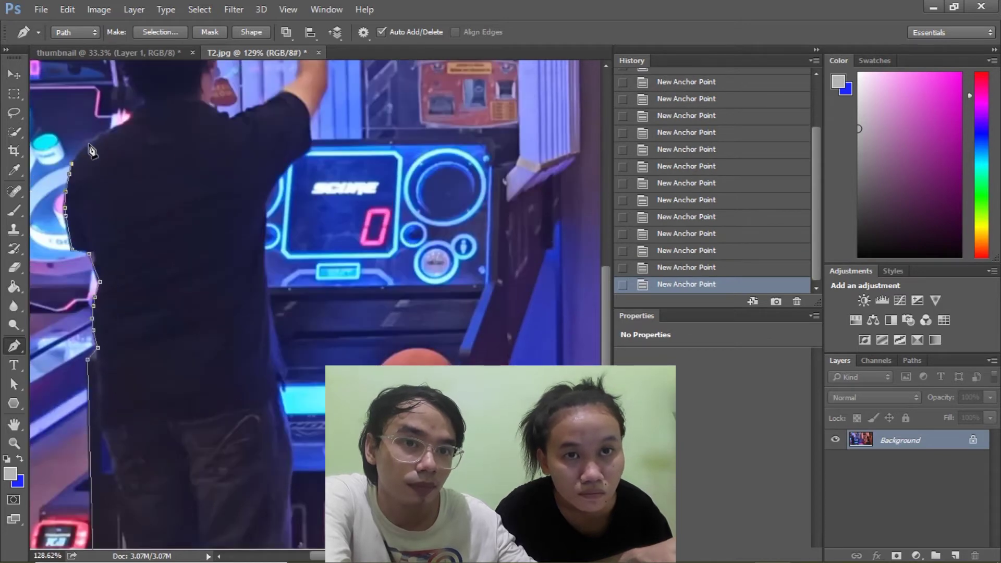
left_click(105, 135)
scroll(112, 137, "up", 3)
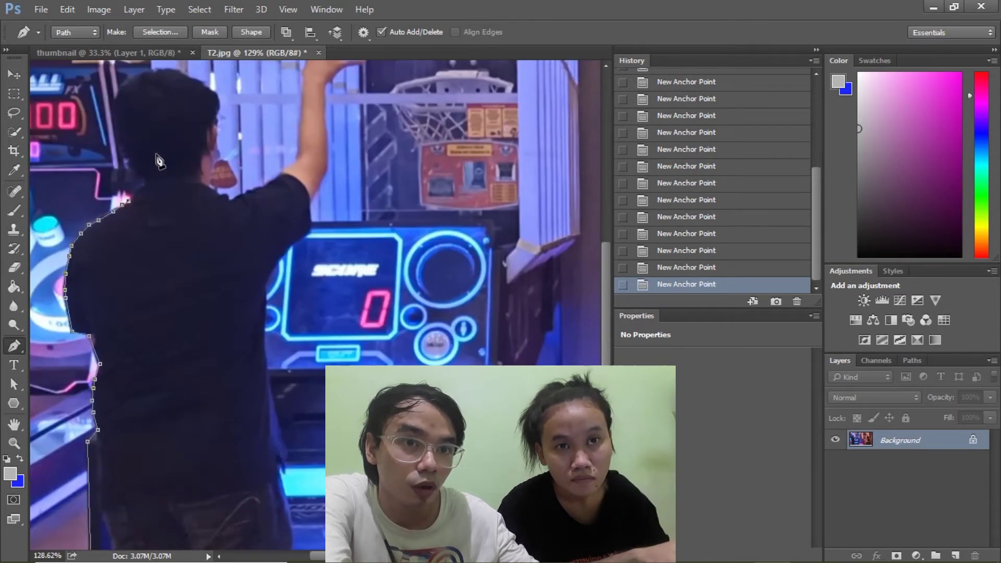
left_click(137, 190)
Trace around the player's head, step back in history, and continue the outline.
left_click(131, 168)
left_click(122, 147)
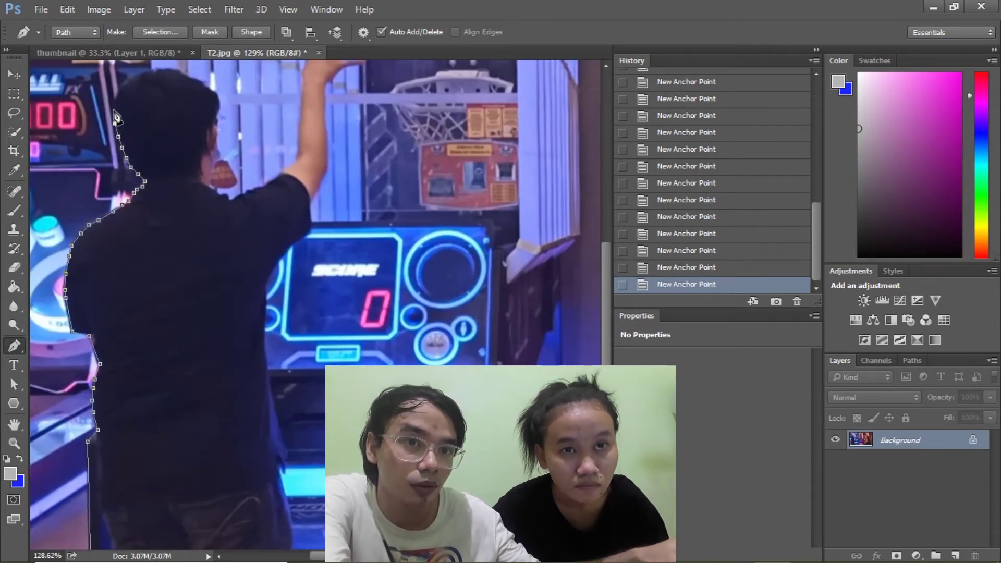
left_click(111, 103)
left_click(127, 82)
left_click(147, 71)
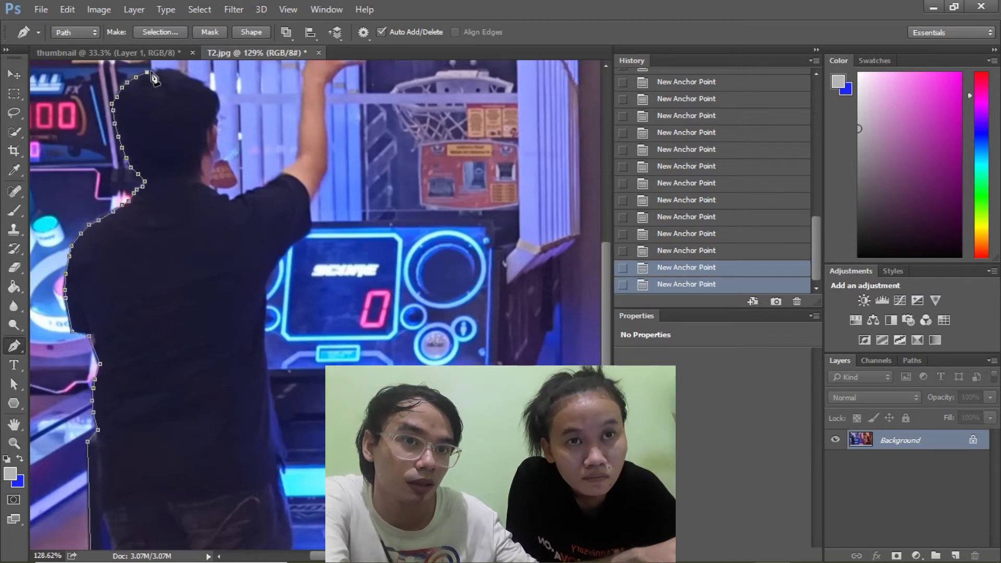
left_click(195, 79)
scroll(211, 92, "up", 4)
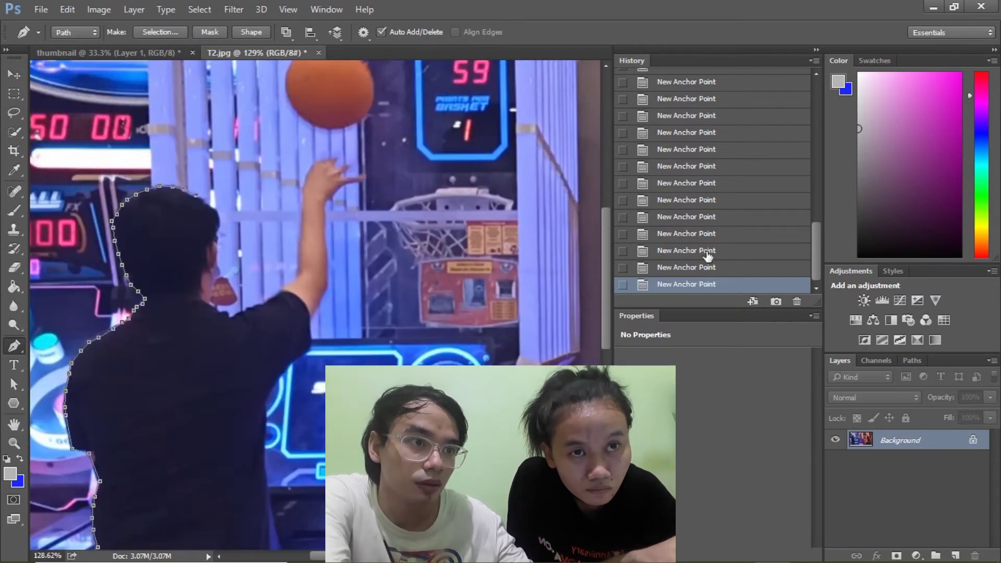
left_click(708, 251)
left_click(708, 218)
scroll(156, 219, "up", 2)
left_click(150, 208)
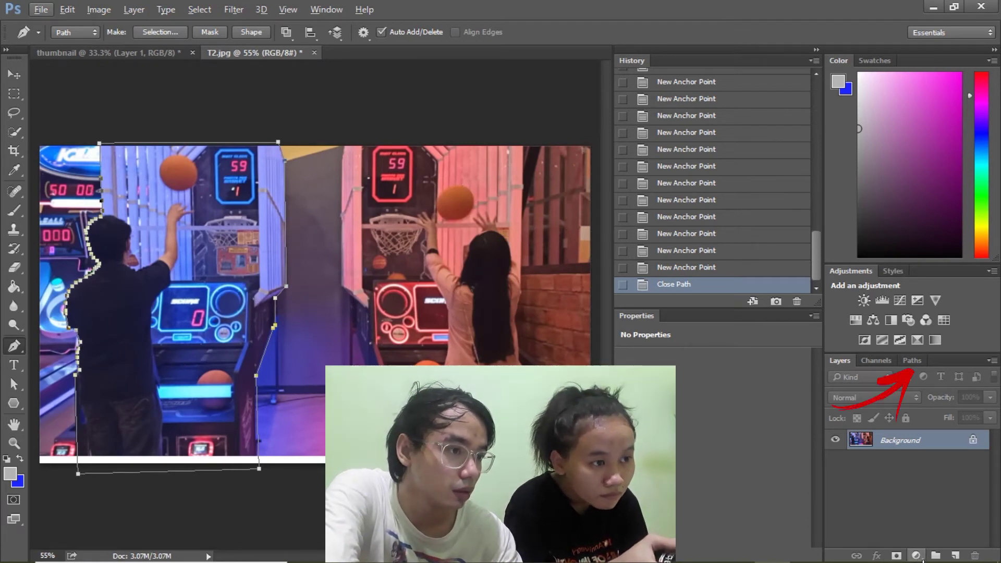
Load the left player's work path as a selection from the Paths panel.
left_click(917, 555)
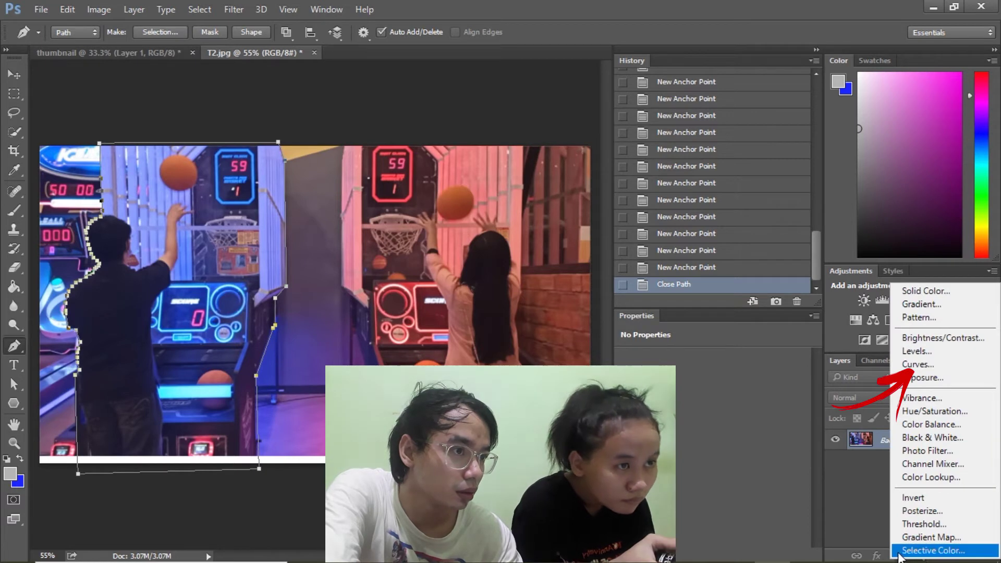
left_click(869, 527)
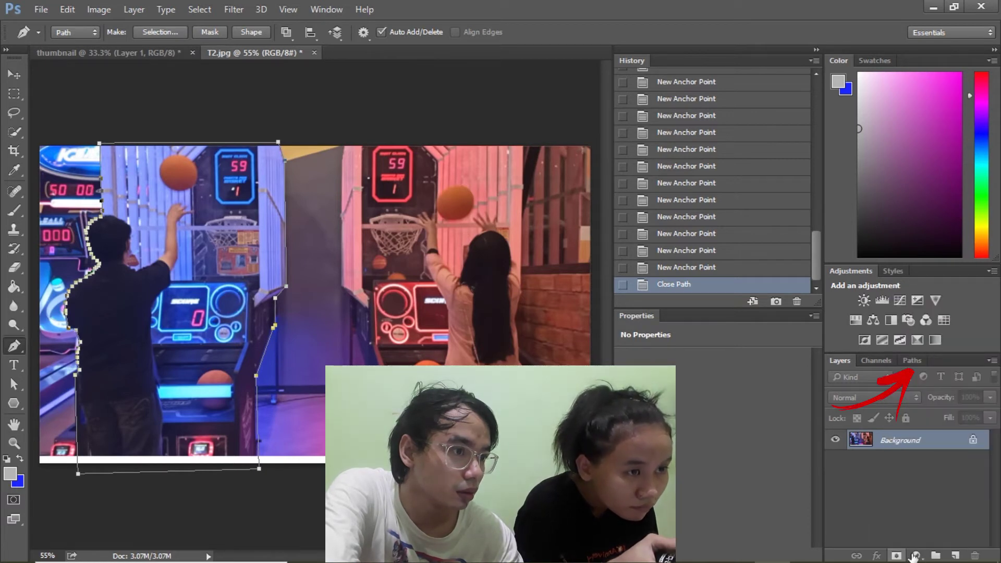
left_click(914, 360)
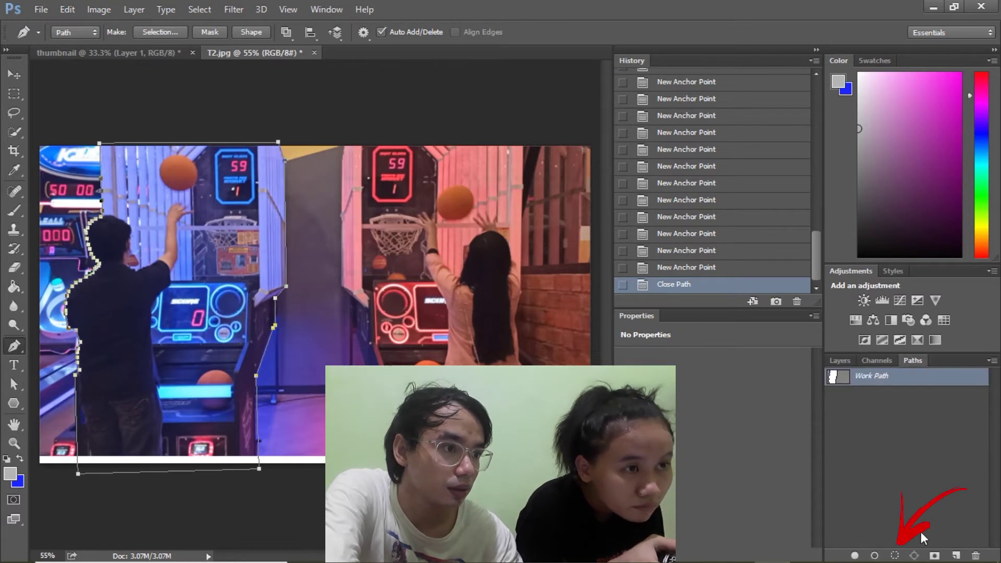
left_click(894, 554)
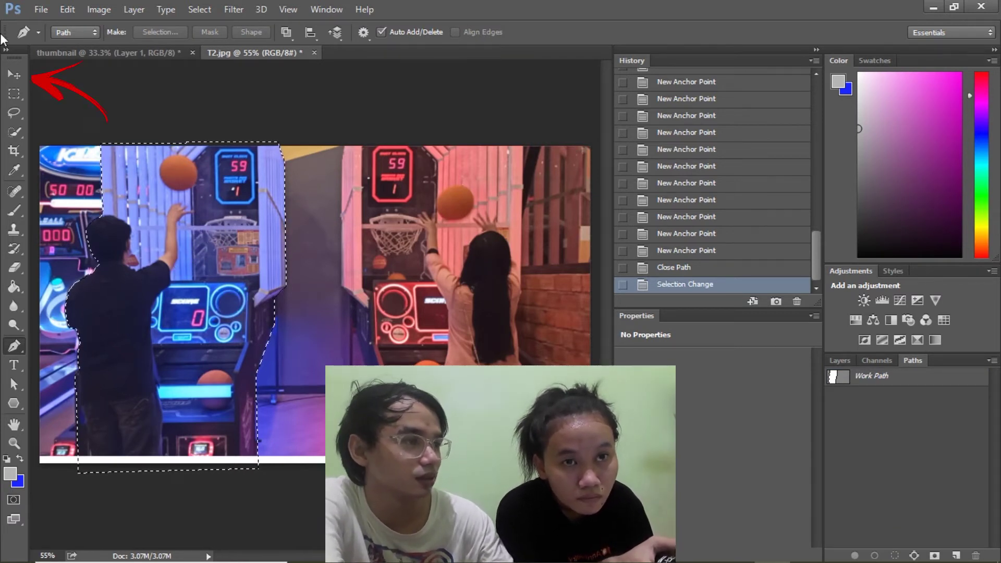
Drag the selected left player into the thumbnail document as Layer 2.
left_click(11, 77)
left_click_drag(172, 210, 110, 56)
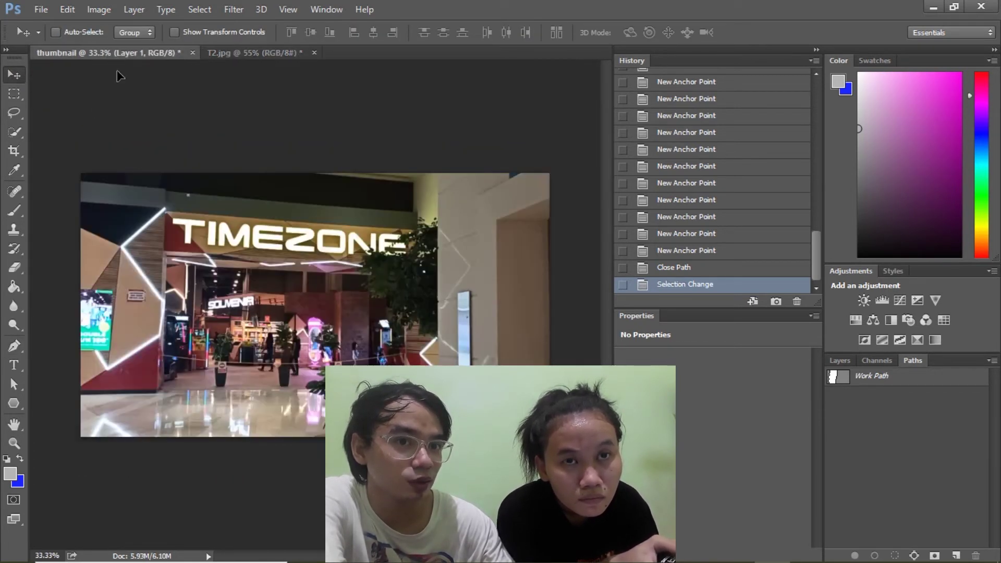
mouse_move(110, 56)
left_mouse_down()
mouse_move(156, 348)
mouse_move(145, 288)
mouse_move(204, 352)
left_mouse_up()
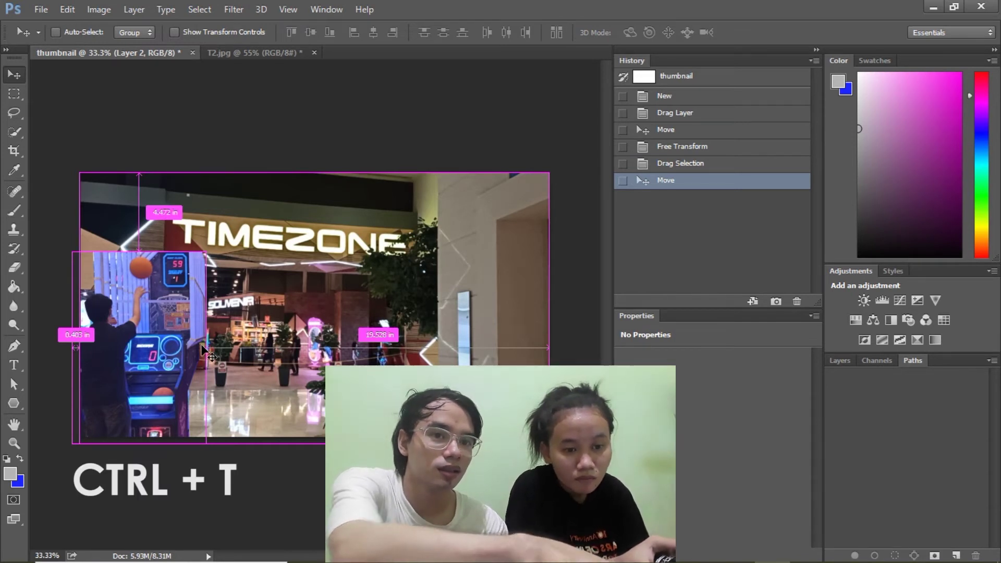
Scale the player to about 77%, shift him to the lower left, and commit.
key("ctrl+t")
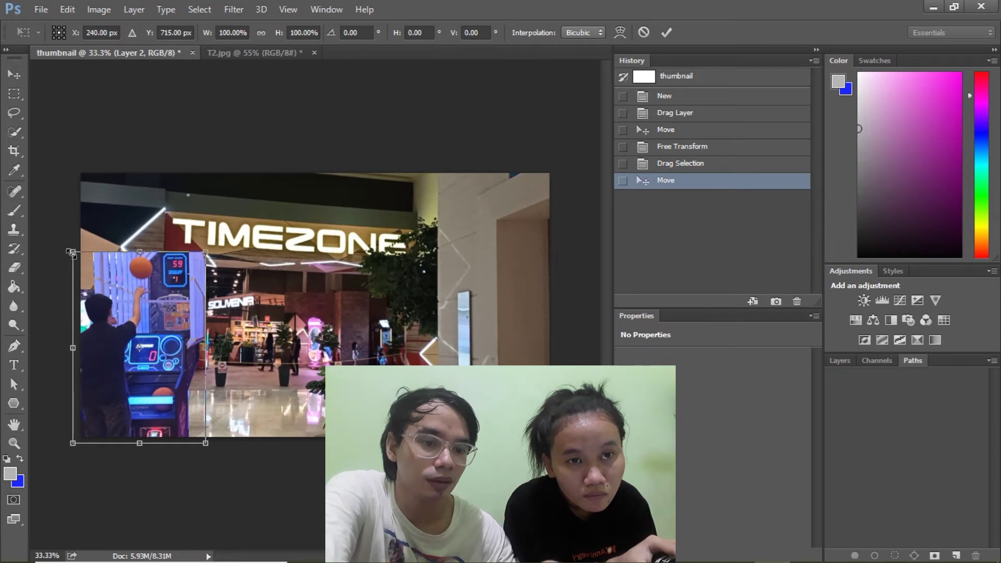
left_click_drag(72, 253, 92, 305)
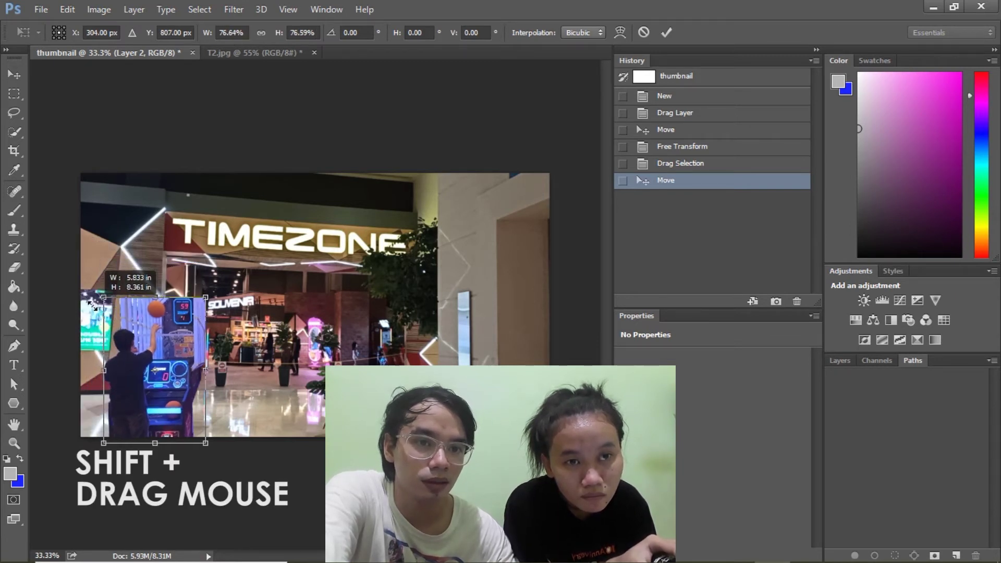
left_click_drag(166, 371, 145, 374)
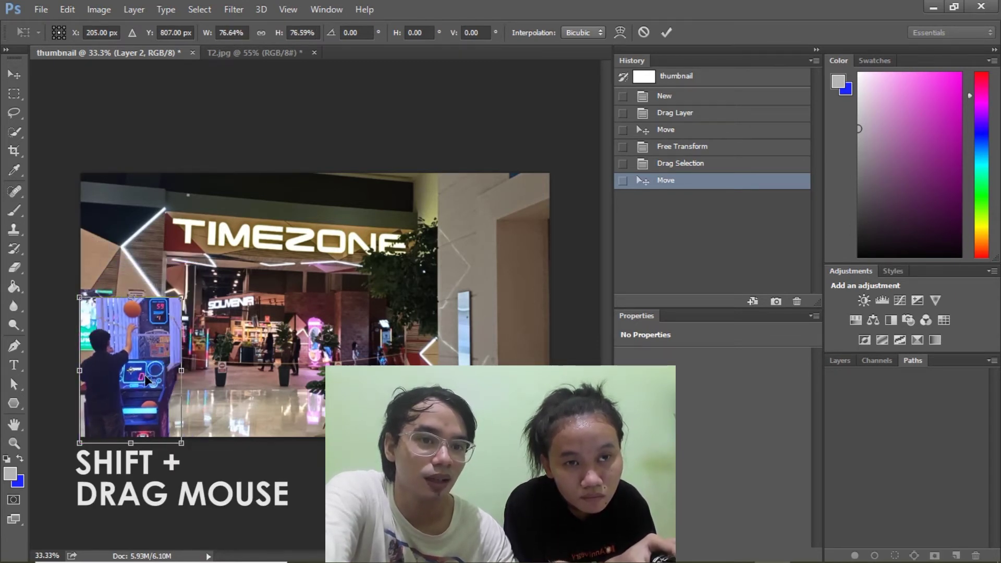
left_click(667, 32)
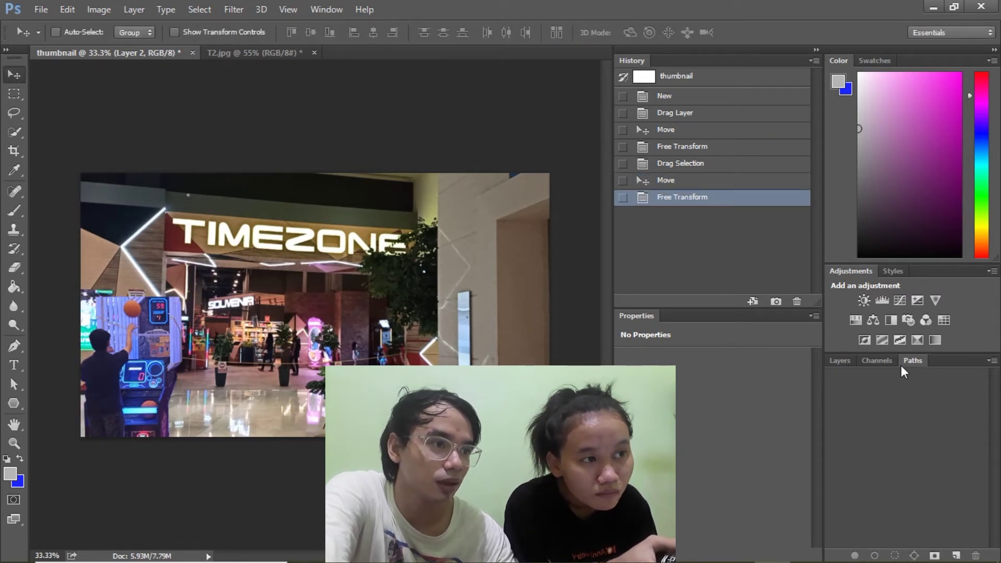
left_click(846, 365)
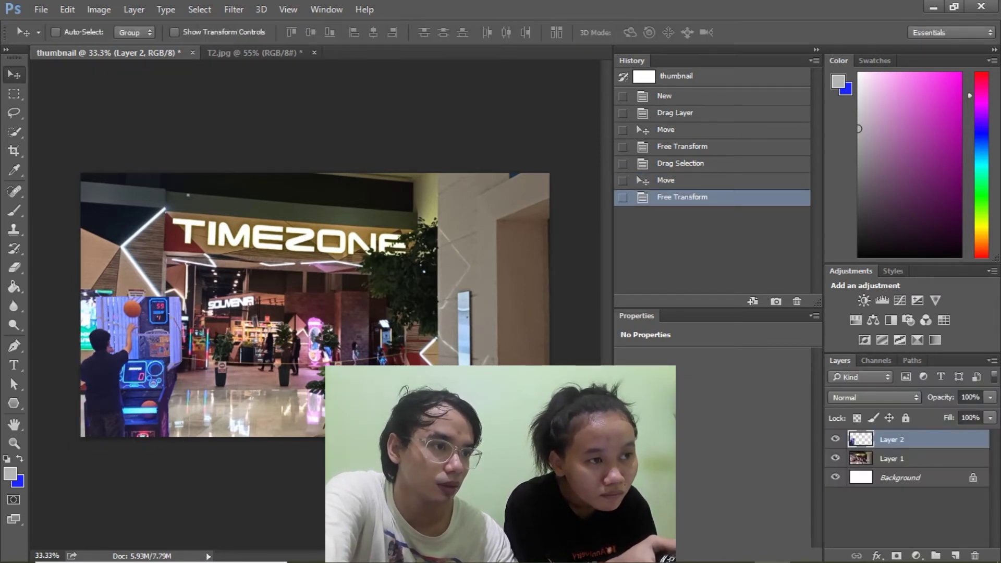
left_click(261, 53)
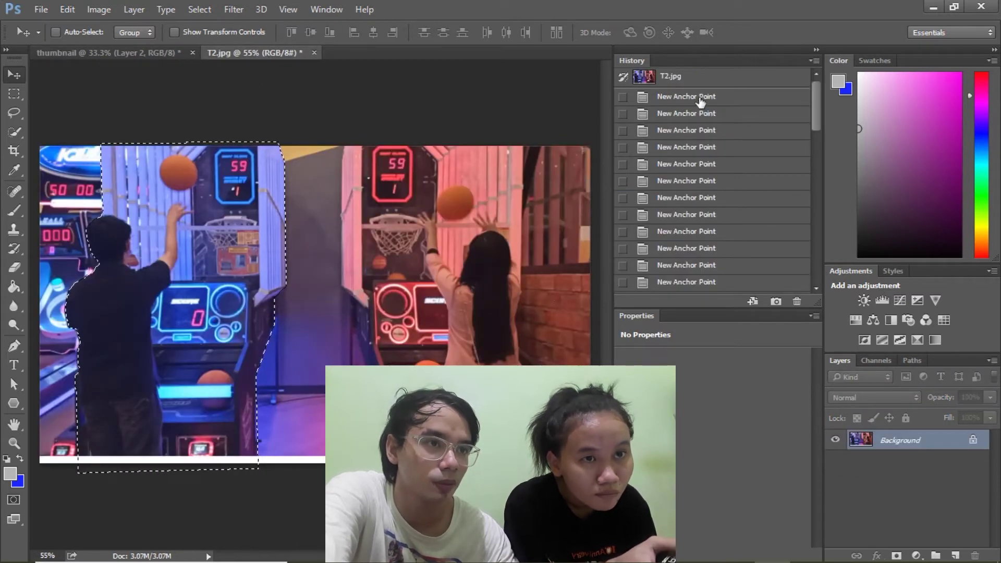
Revert T2.jpg to its snapshot and trace the right machine's backboard edge up to the photo's top.
left_click(678, 77)
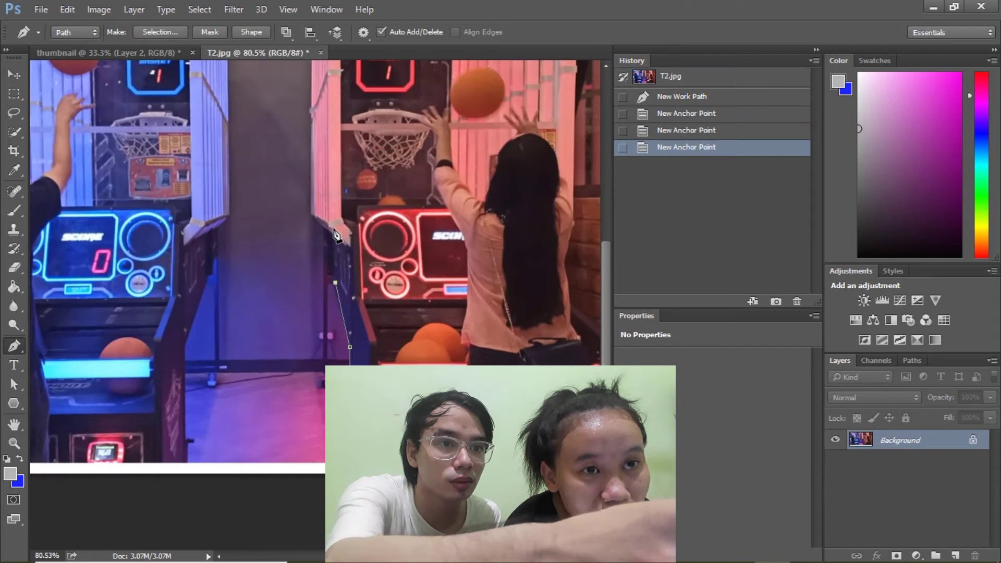
left_click(333, 234)
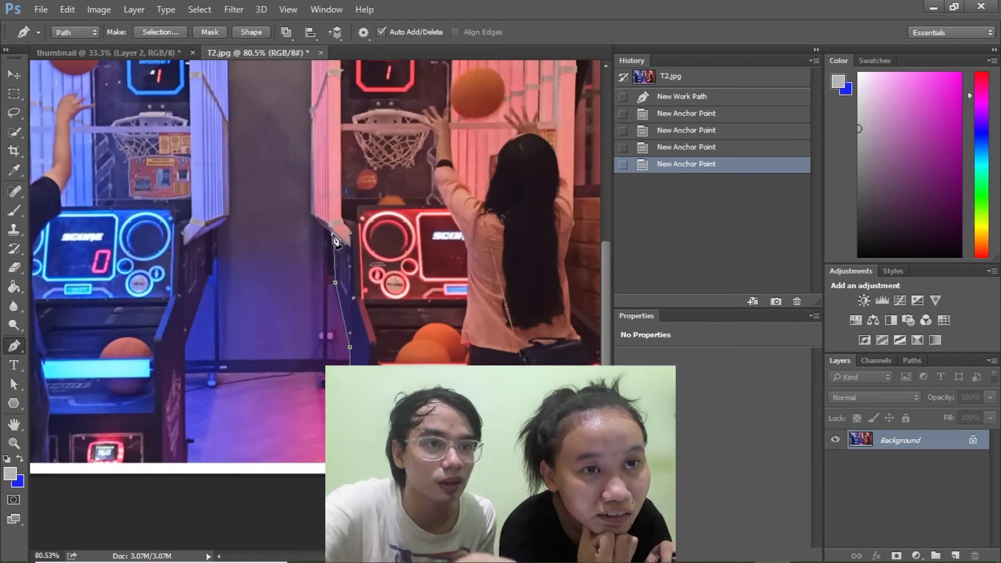
left_click(315, 217)
left_click(314, 110)
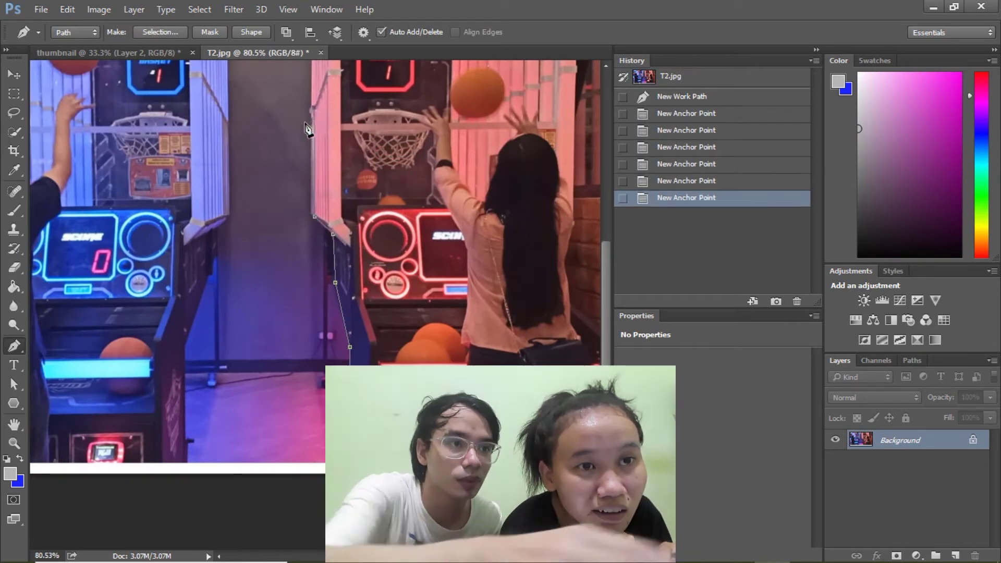
left_click(664, 181)
left_click(646, 164)
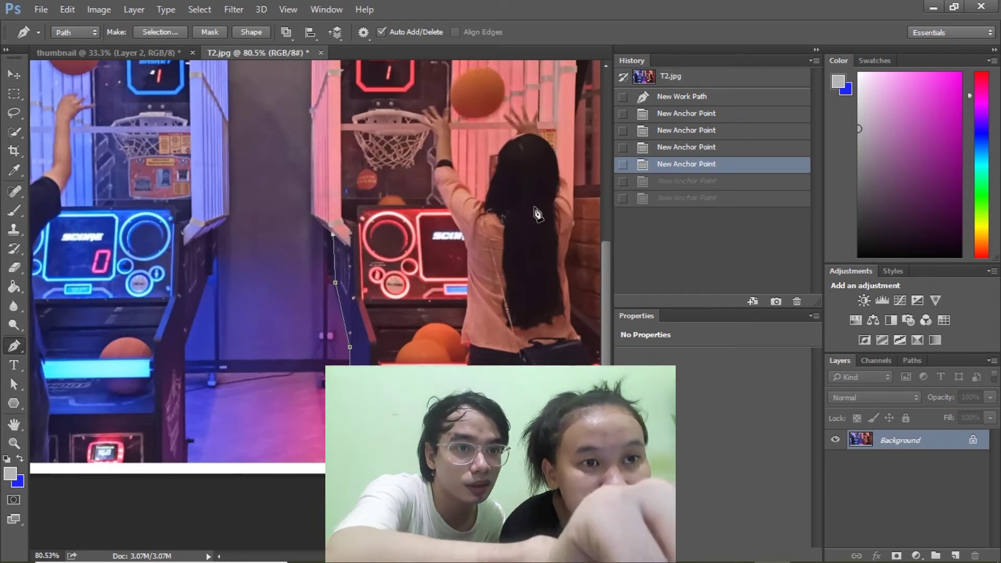
left_click(309, 215)
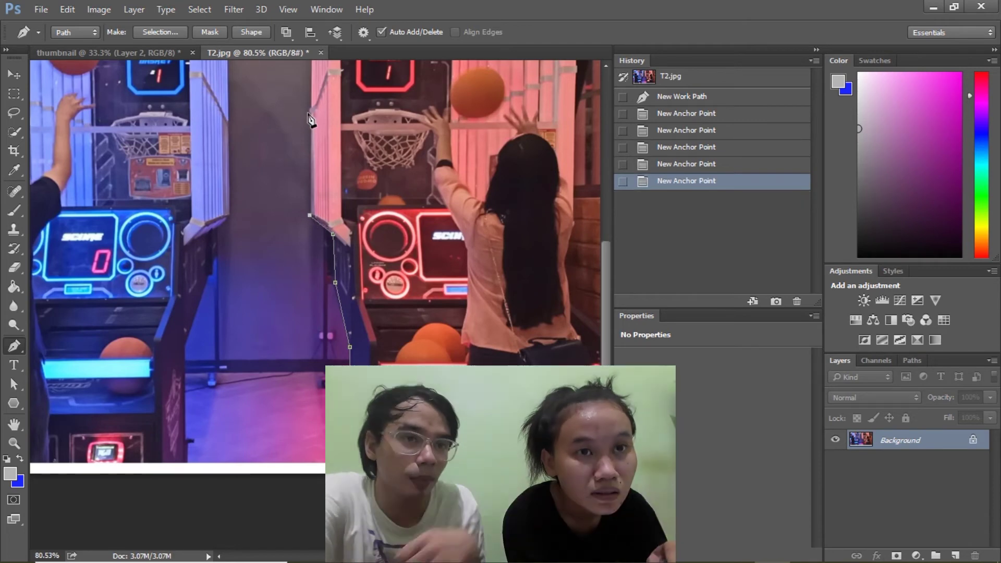
left_click(309, 112)
scroll(574, 344, "up", 3)
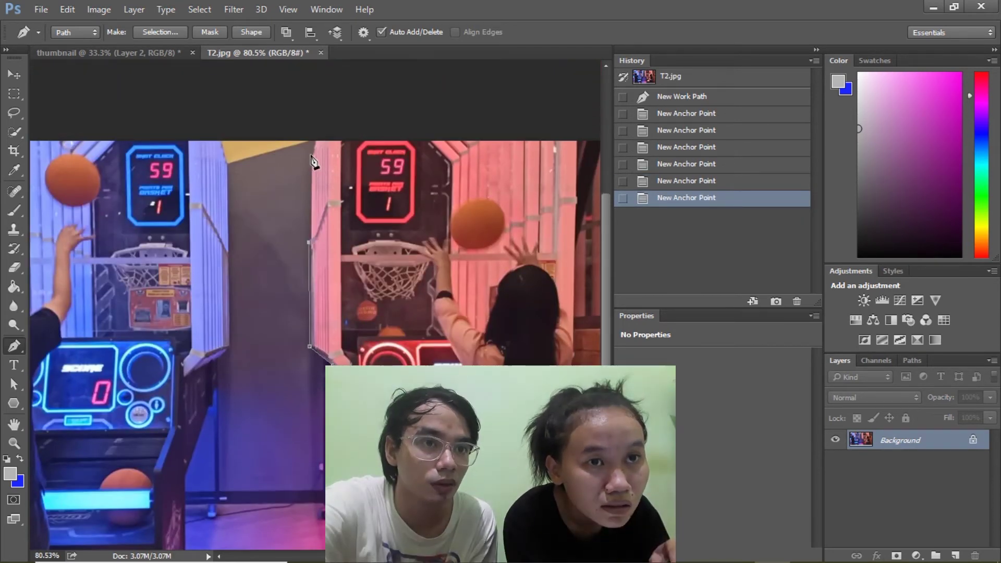
left_click(312, 162)
left_click(316, 141)
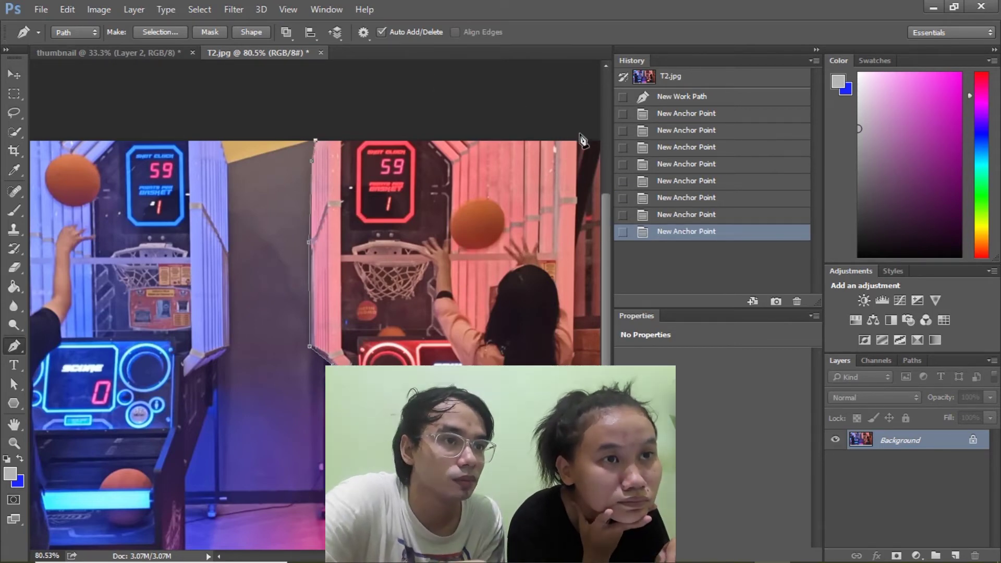
Extend the path across the top-right corner and down the machine's right edge.
left_click(576, 134)
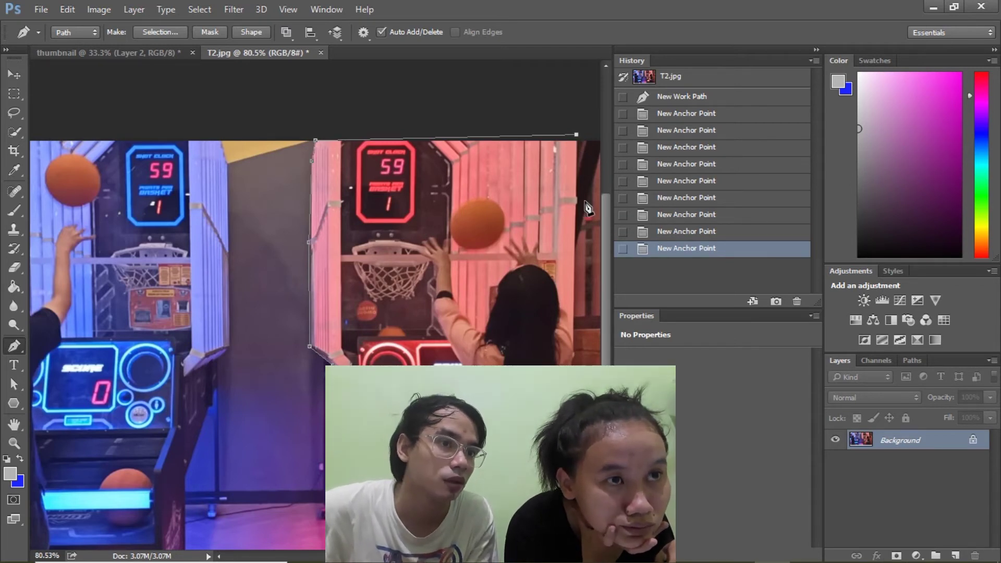
left_click(587, 207)
key("ctrl+z")
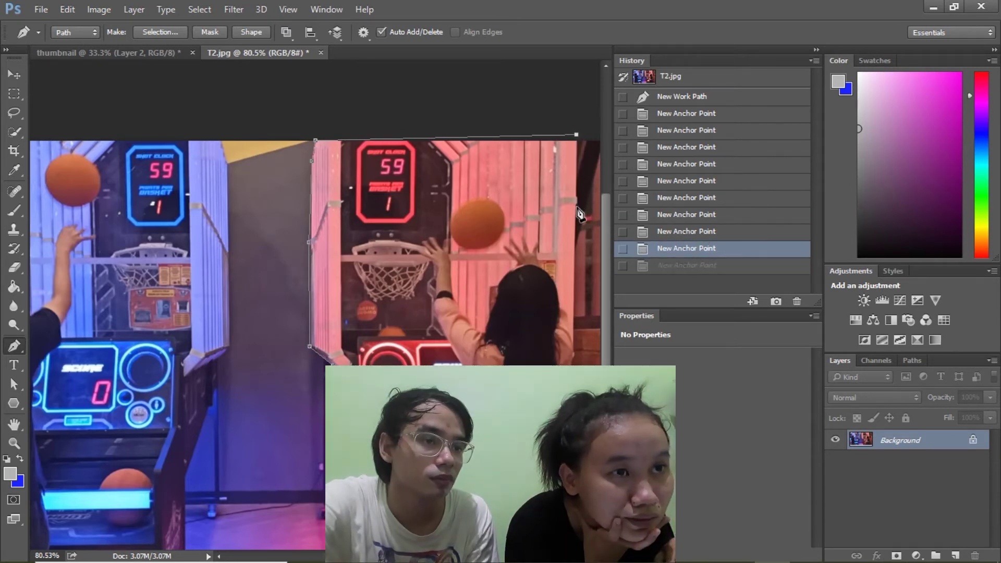
left_click(577, 199)
left_click(574, 353)
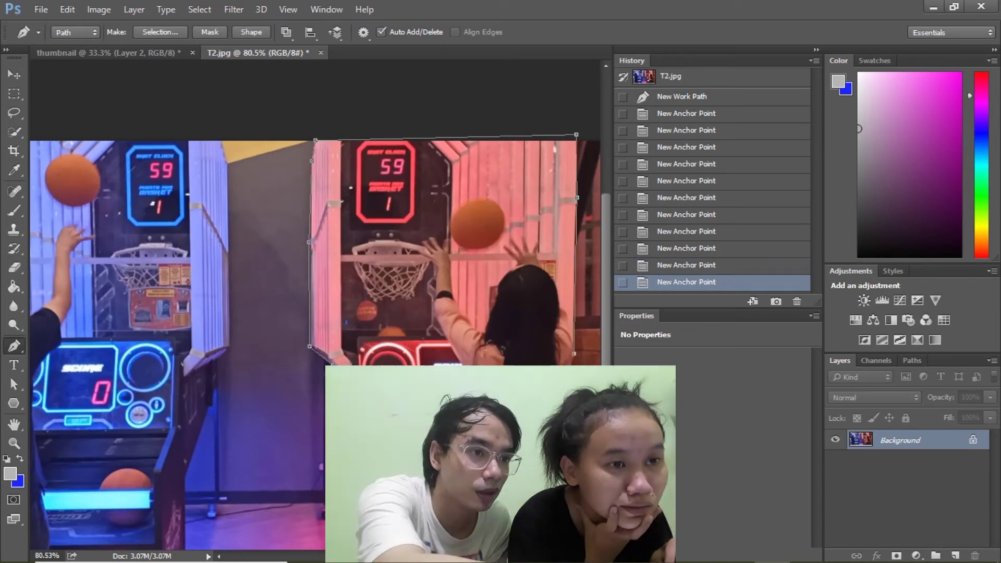
scroll(574, 354, "up", 2)
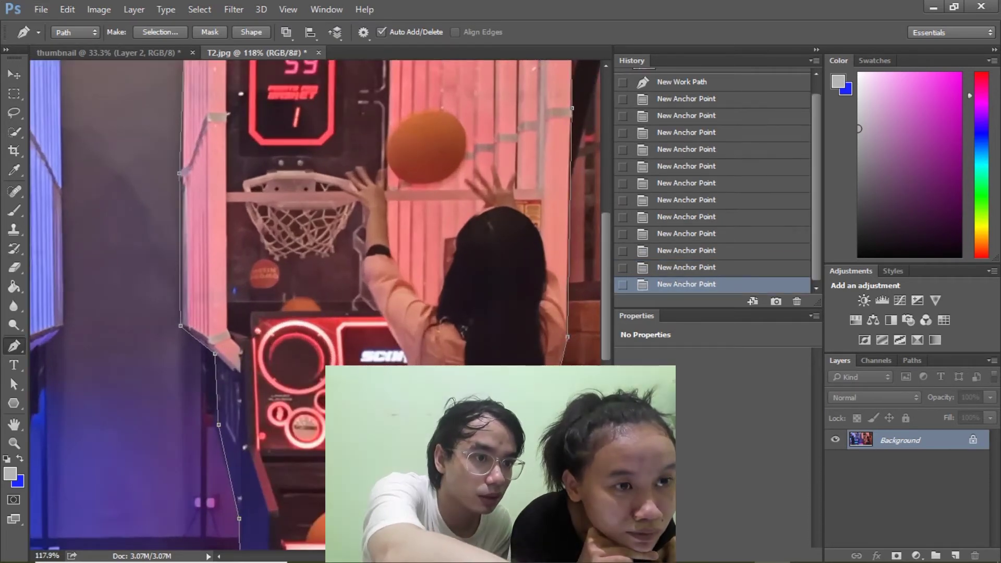
left_click(567, 336)
Trace down the woman's back and side toward the bottom of the photo.
left_click(560, 375)
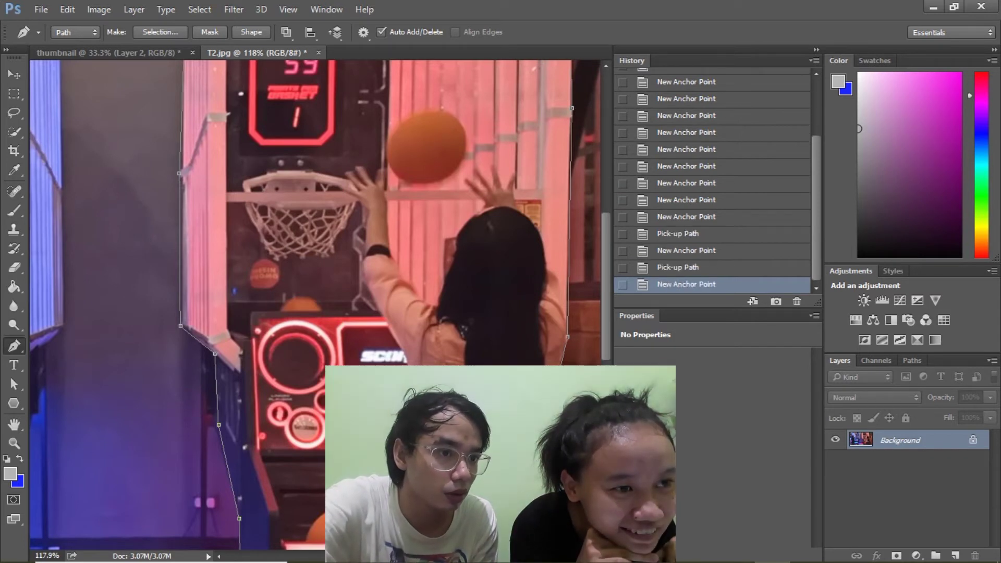
left_click(558, 407)
left_click(556, 438)
left_click(559, 458)
left_click(557, 500)
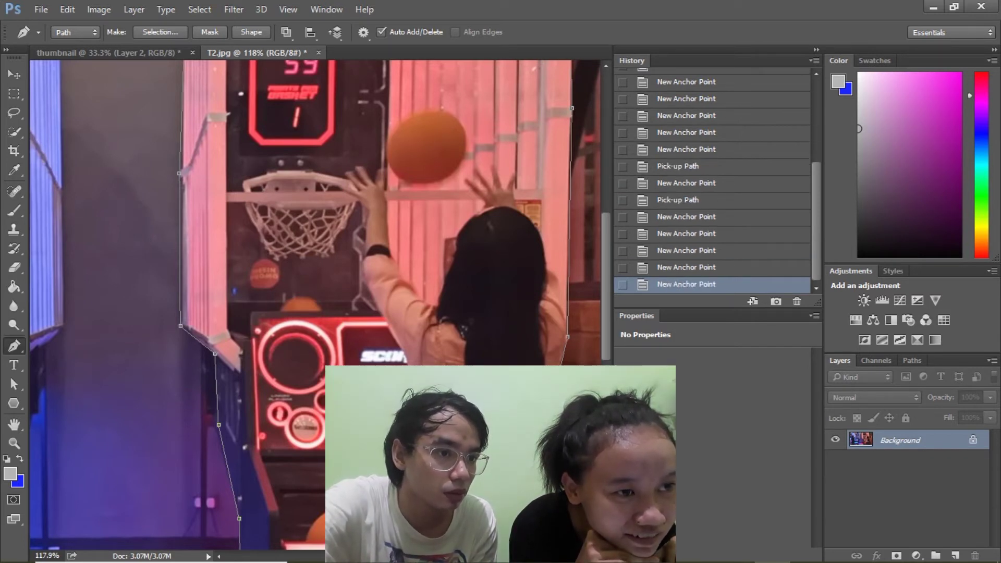
left_click(555, 526)
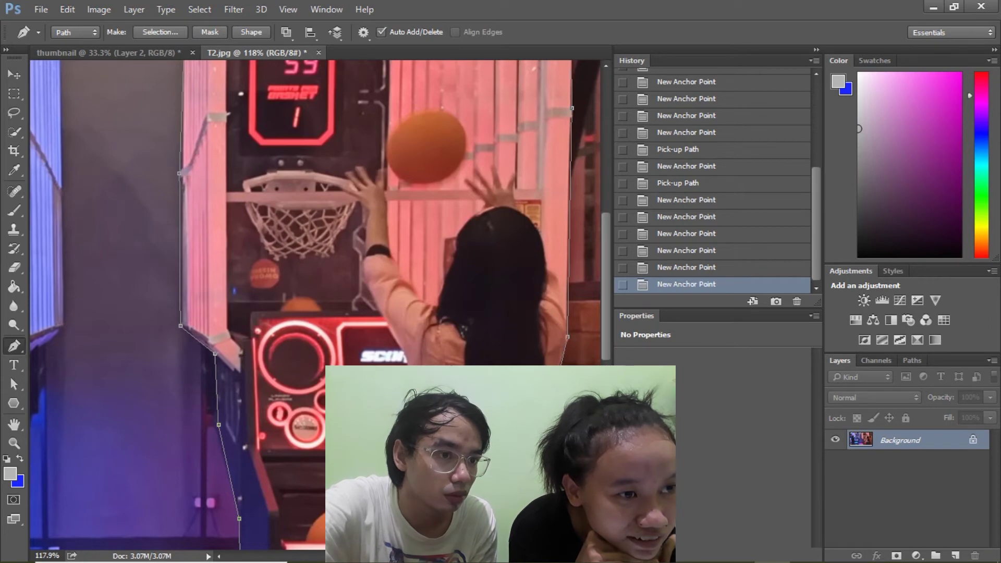
left_click(548, 547)
left_click(443, 549)
left_click(365, 548)
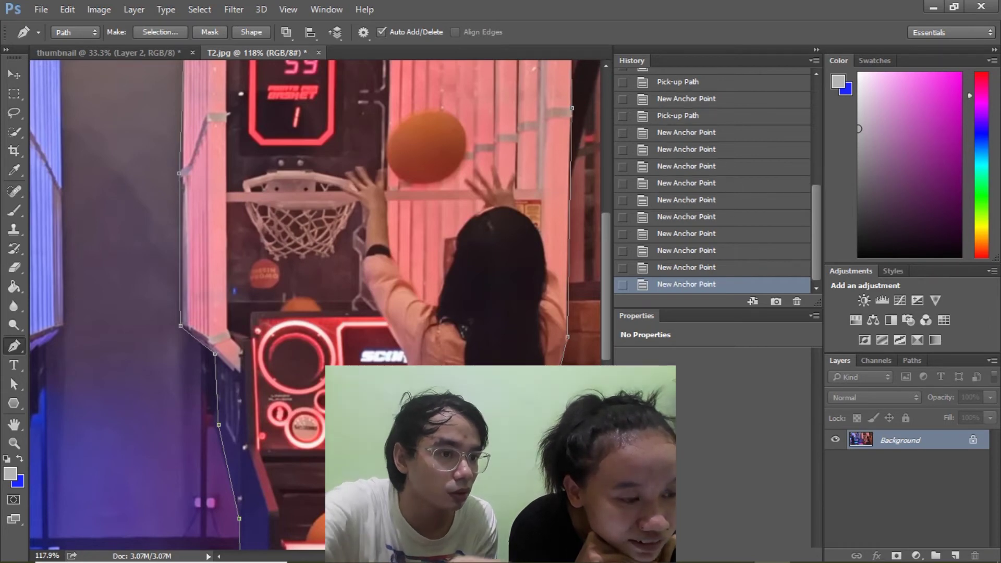
scroll(313, 305, "down", 3)
left_click(302, 412)
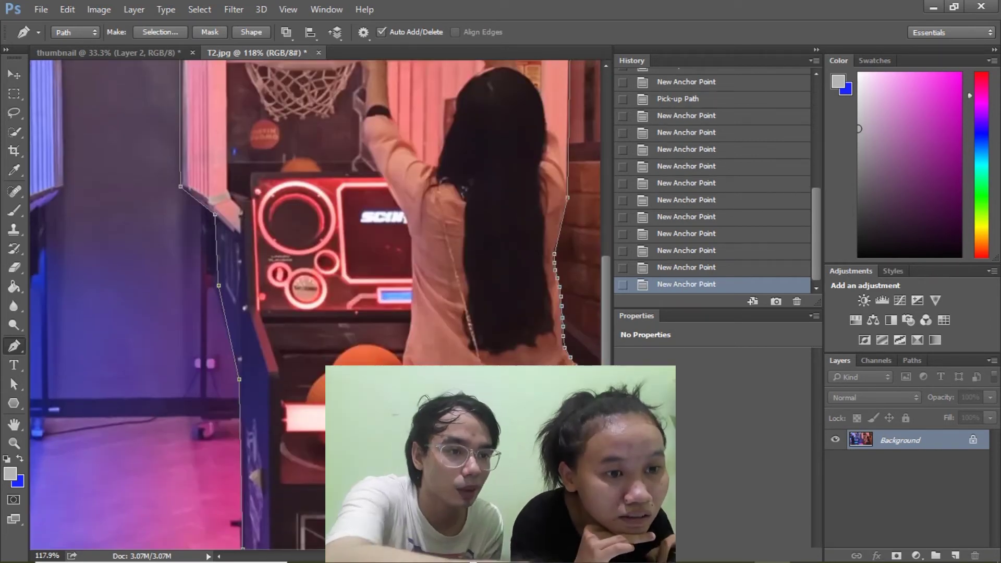
scroll(312, 305, "right", 2)
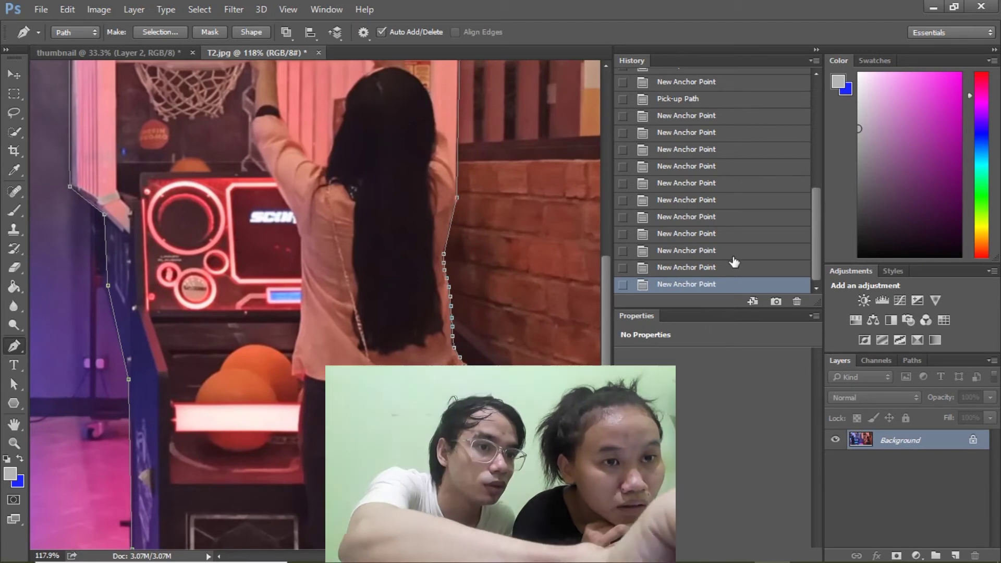
Re-place points by her hip and the machine, then close the path along the bottom edge.
left_click_drag(730, 278, 724, 182)
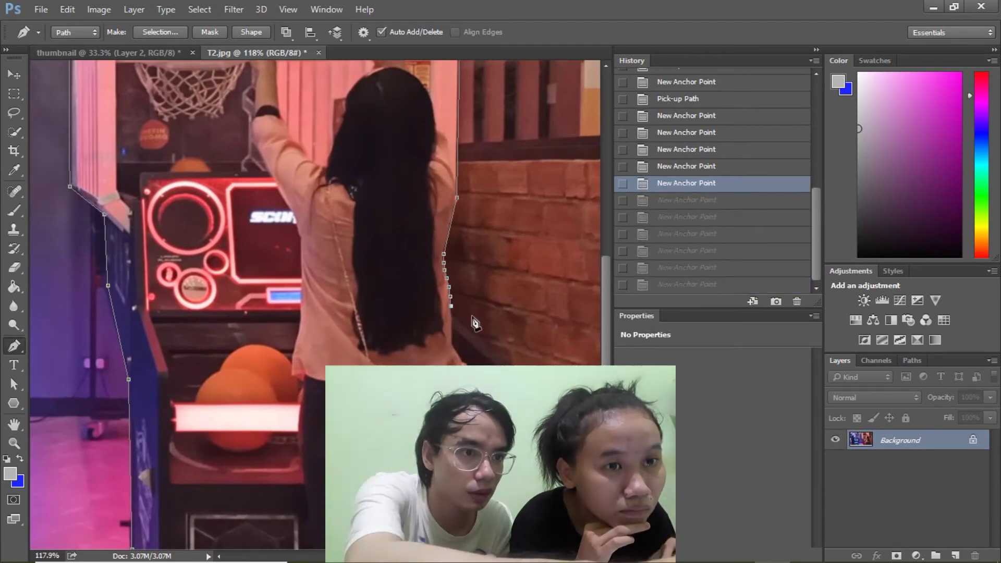
left_click(452, 316)
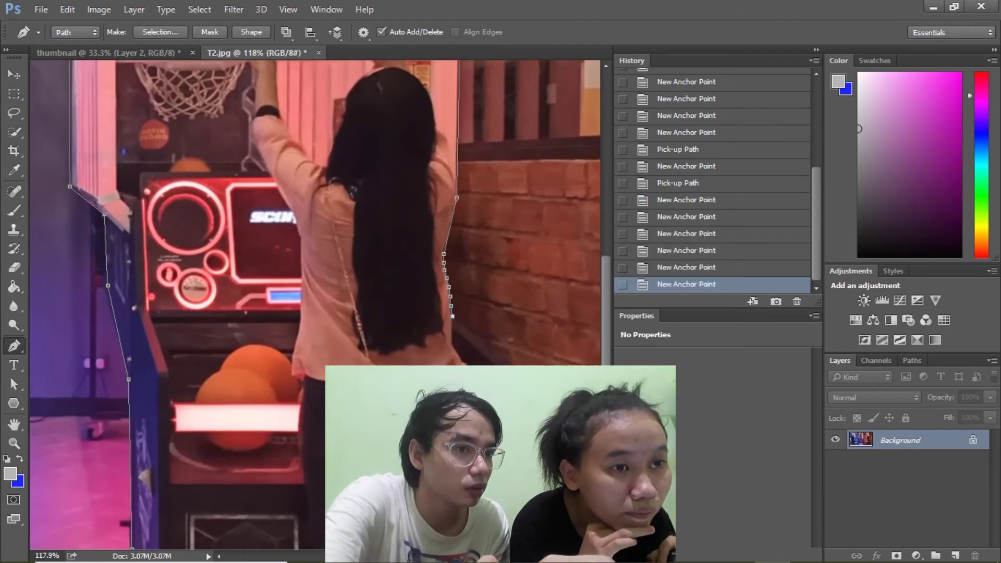
left_click(521, 376)
scroll(521, 376, "down", 3)
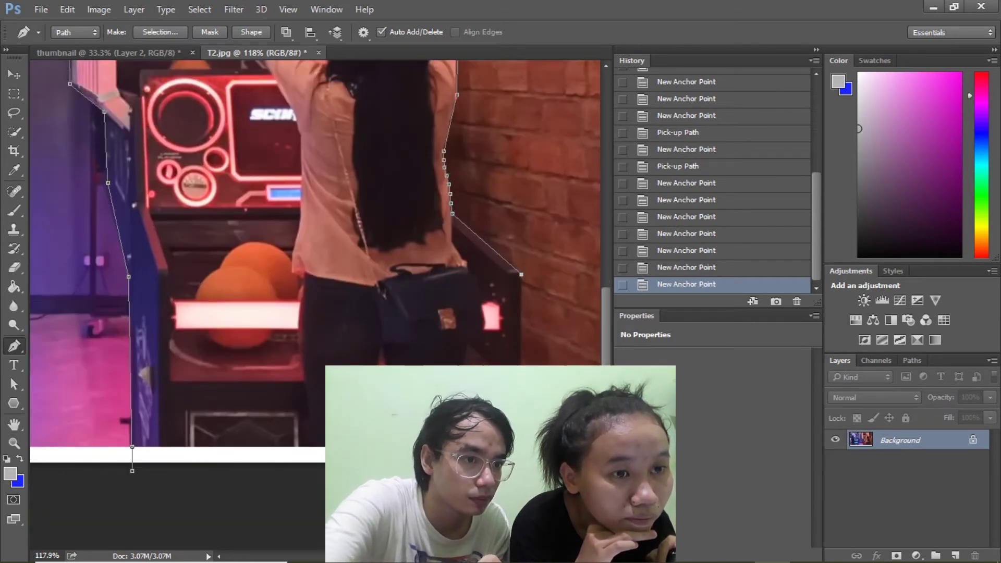
left_click(522, 459)
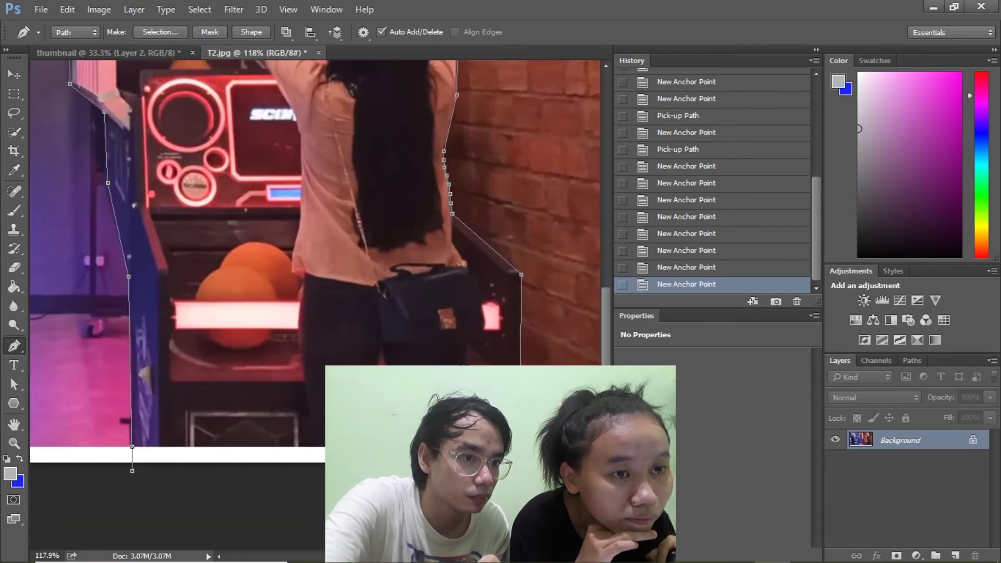
left_click(133, 472)
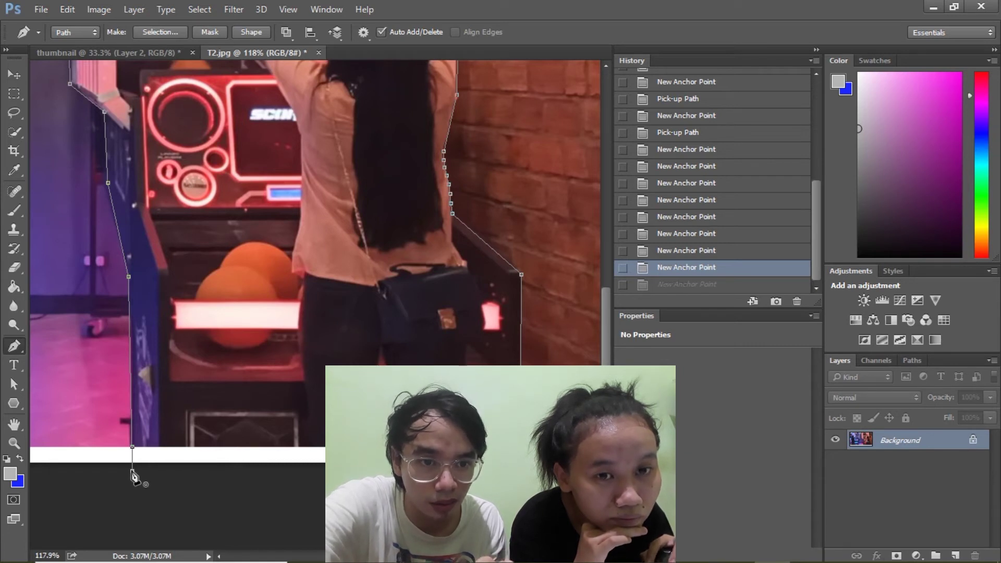
left_click(132, 472)
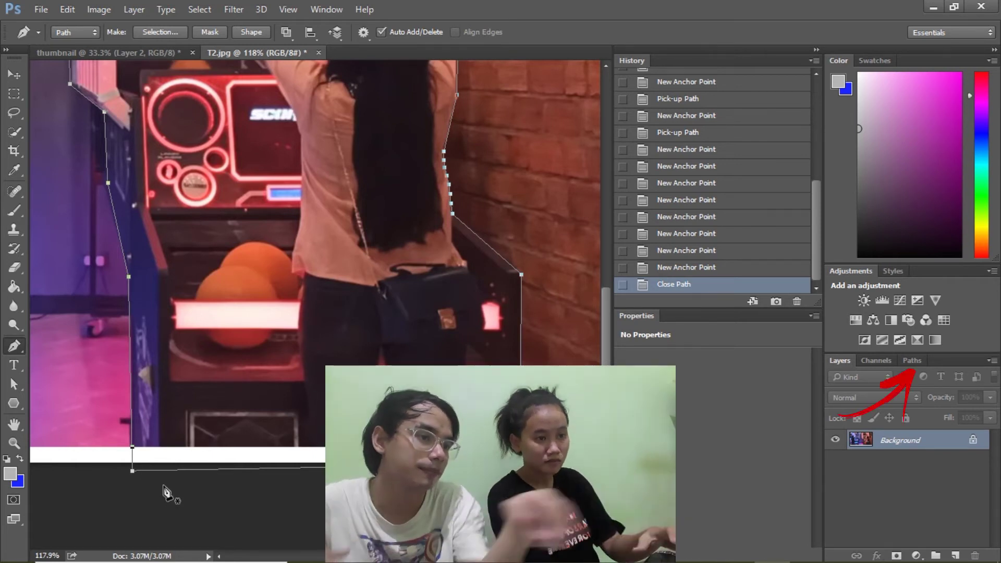
left_click(911, 360)
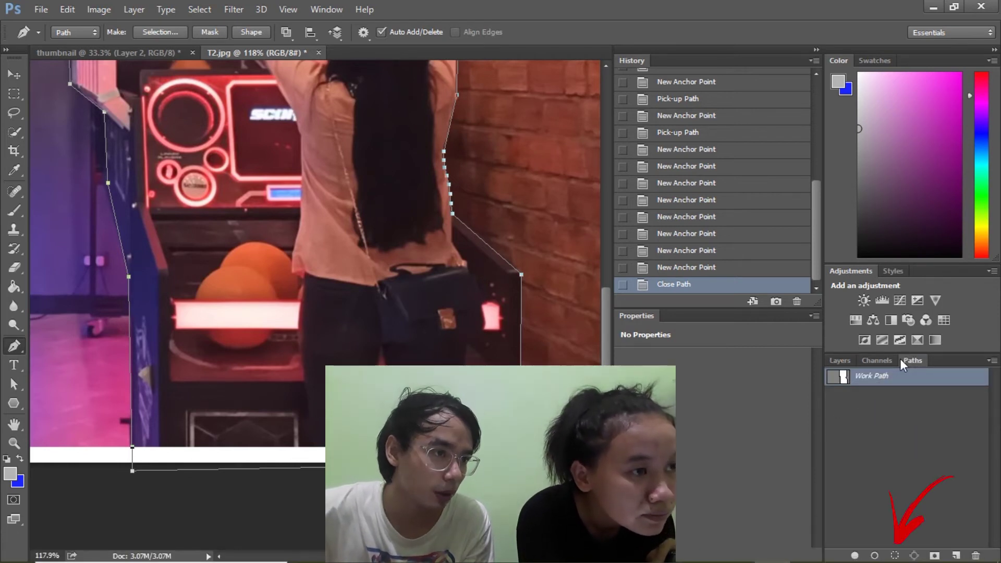
left_click(894, 556)
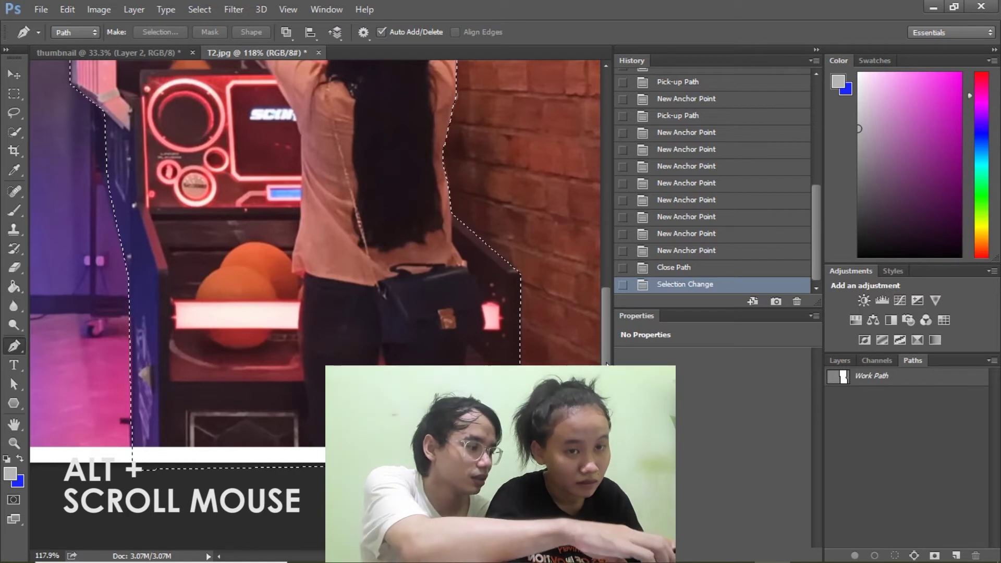
scroll(605, 364, "down", 1)
scroll(605, 363, "down", 1)
scroll(605, 363, "up", 2)
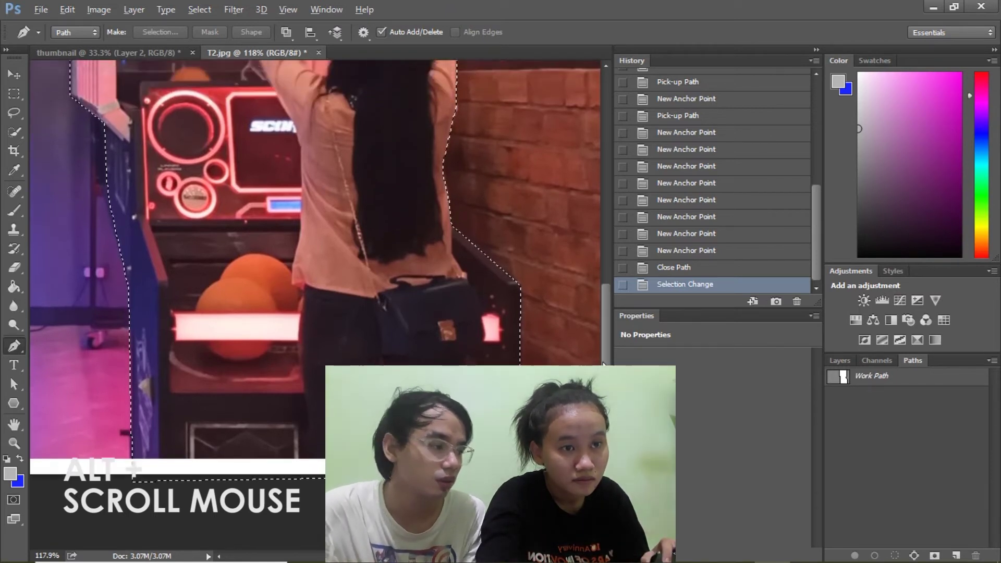
scroll(604, 363, "up", 1)
scroll(603, 364, "down", 1)
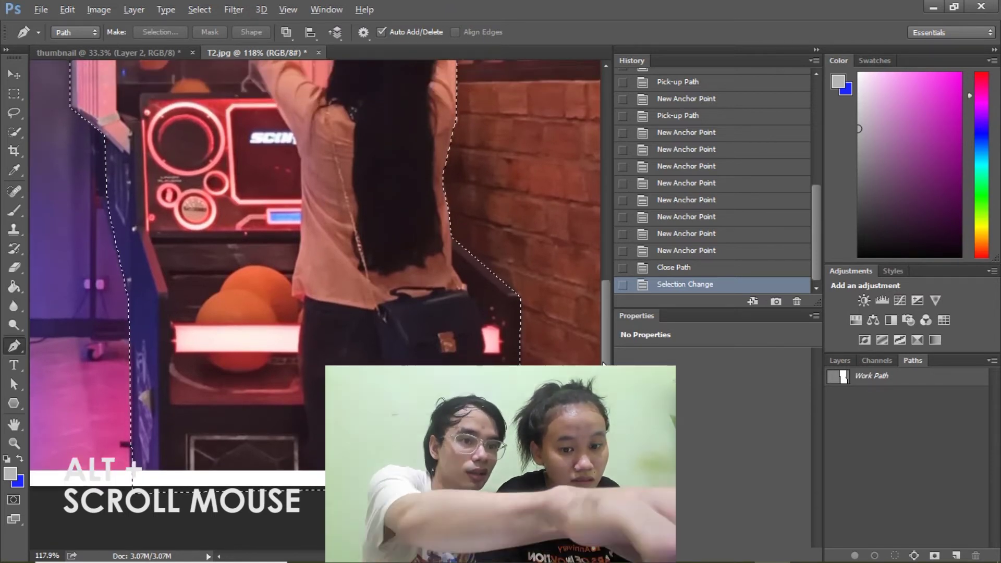
scroll(306, 204, "up", 1)
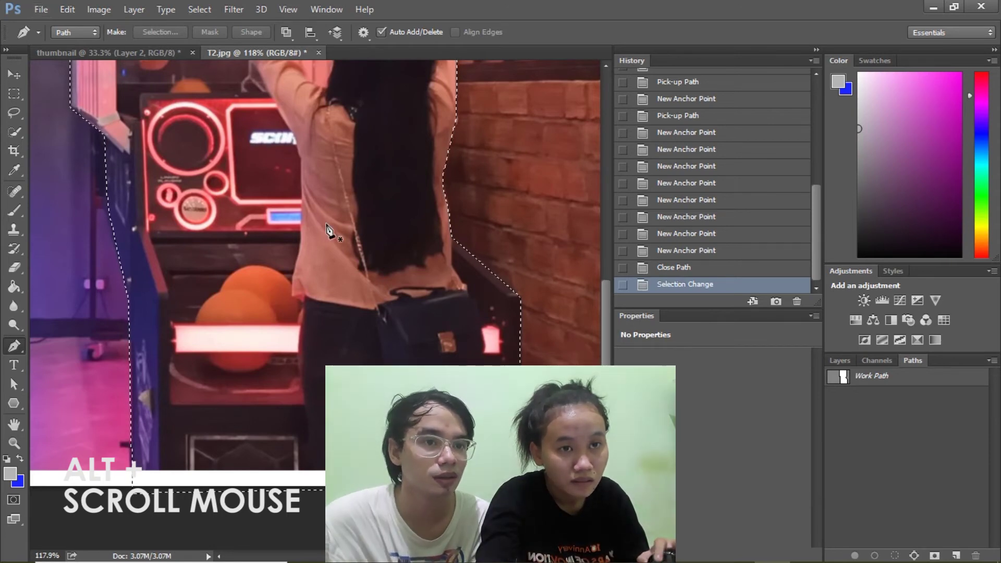
scroll(328, 231, "down", 1)
scroll(328, 231, "down", 1)
scroll(328, 231, "down", 1)
scroll(328, 231, "down", 2)
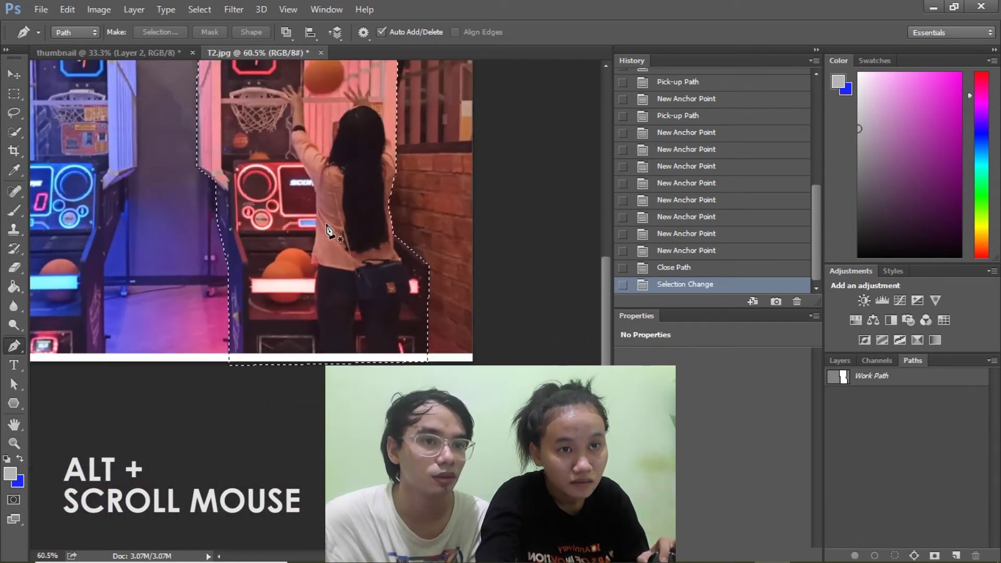
scroll(329, 231, "down", 1)
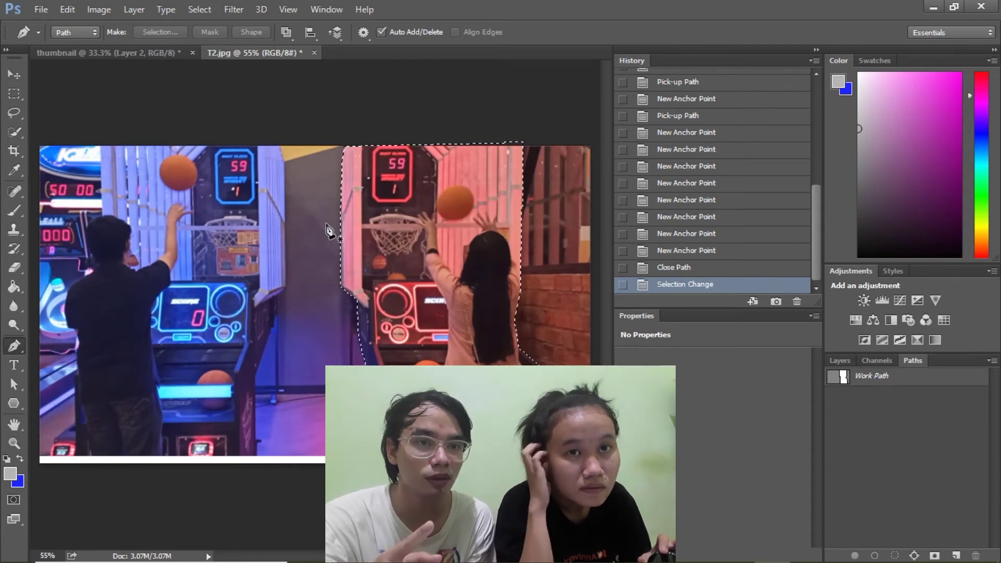
Drag the selected basketball-machine girl from T2.jpg into the thumbnail and place her at the right edge.
left_click(17, 74)
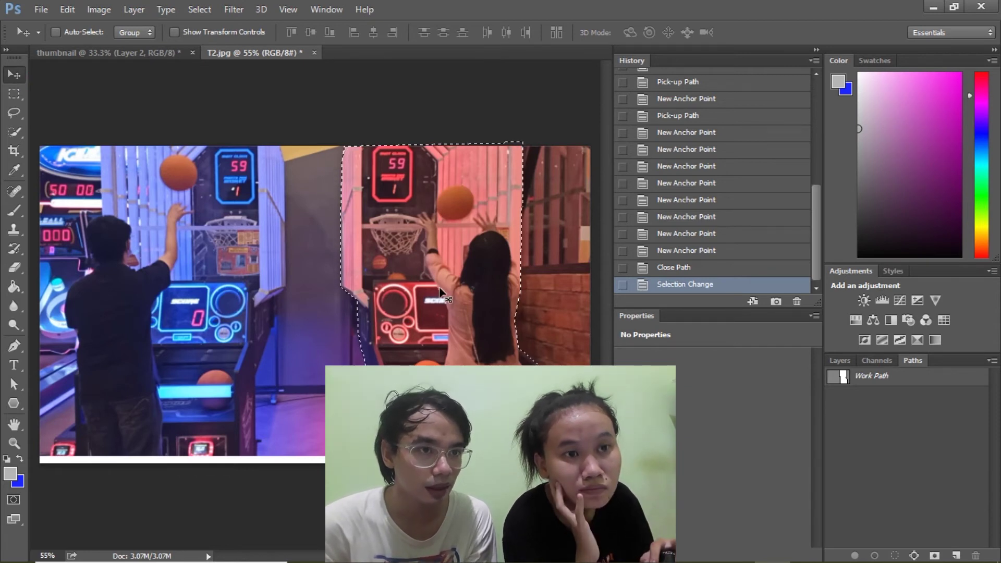
mouse_move(439, 293)
left_mouse_down()
mouse_move(104, 77)
mouse_move(96, 60)
left_mouse_up()
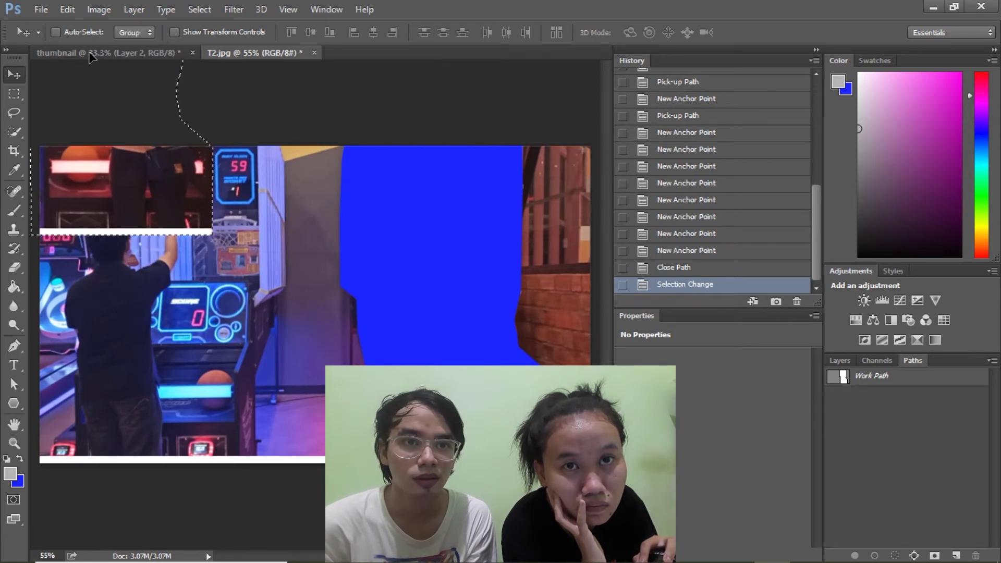
left_click(91, 54)
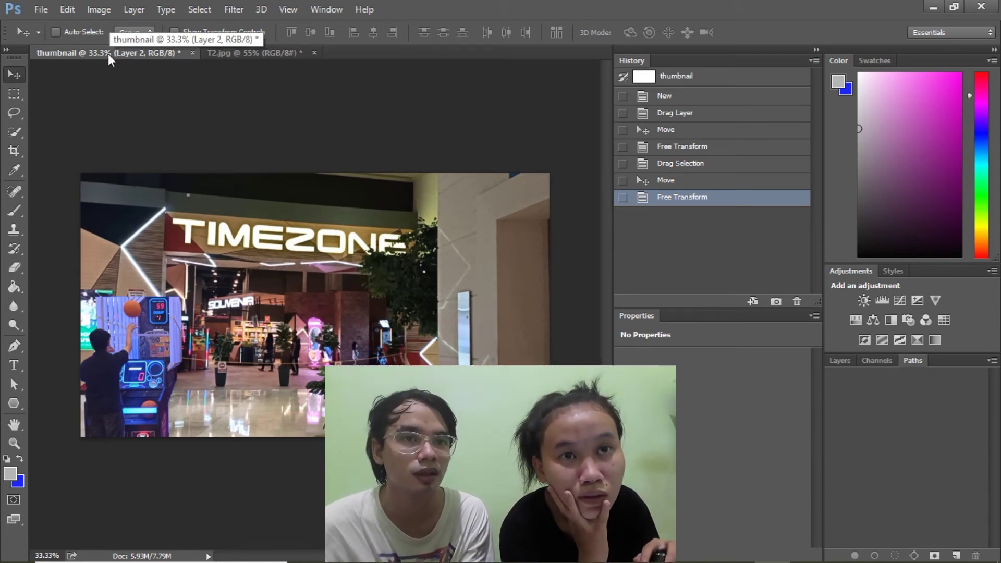
left_click(254, 56)
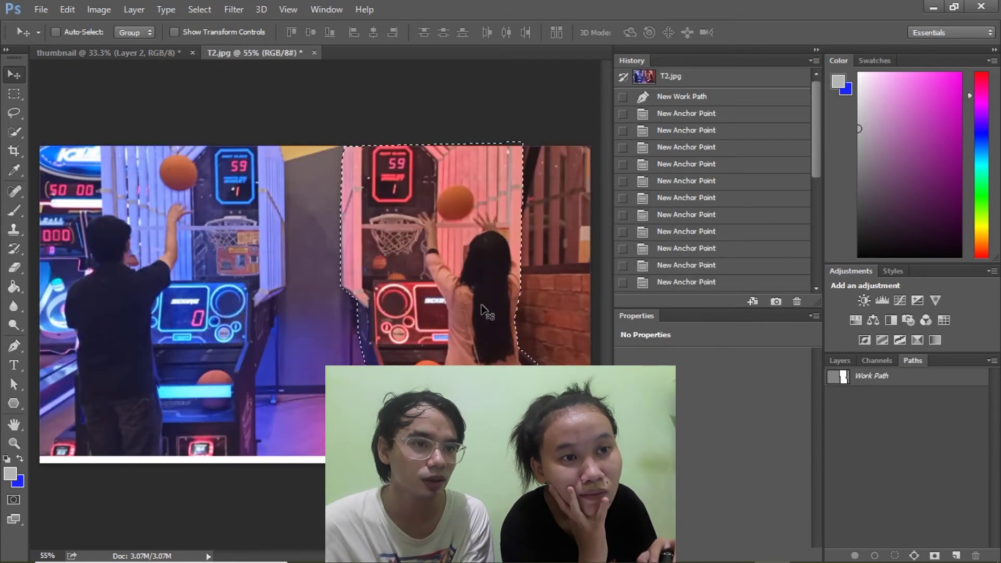
mouse_move(469, 304)
left_mouse_down()
mouse_move(424, 273)
mouse_move(310, 242)
mouse_move(206, 164)
mouse_move(195, 122)
mouse_move(99, 83)
mouse_move(87, 118)
mouse_move(142, 333)
left_mouse_up()
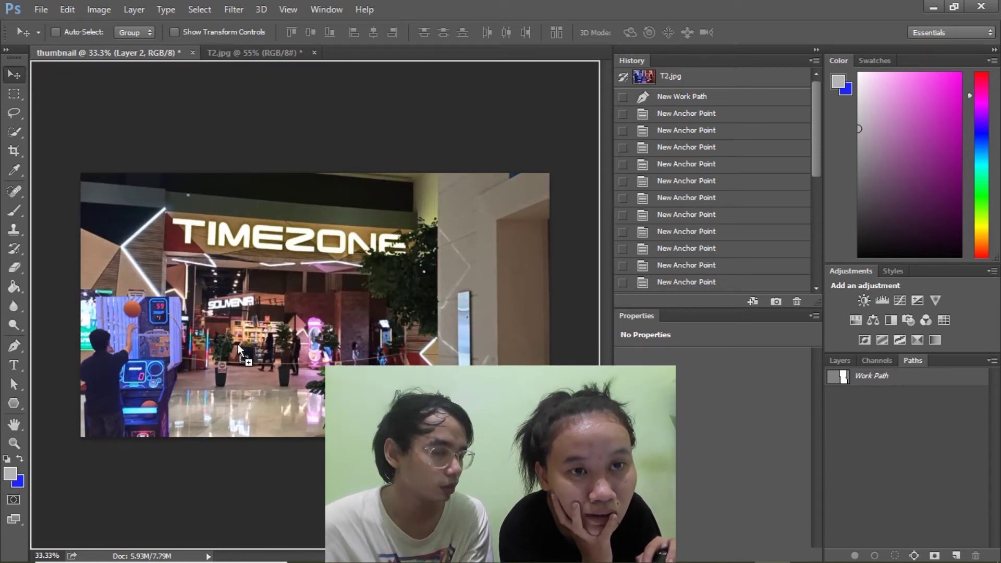
mouse_move(233, 343)
left_mouse_down()
mouse_move(312, 371)
mouse_move(316, 360)
left_mouse_up()
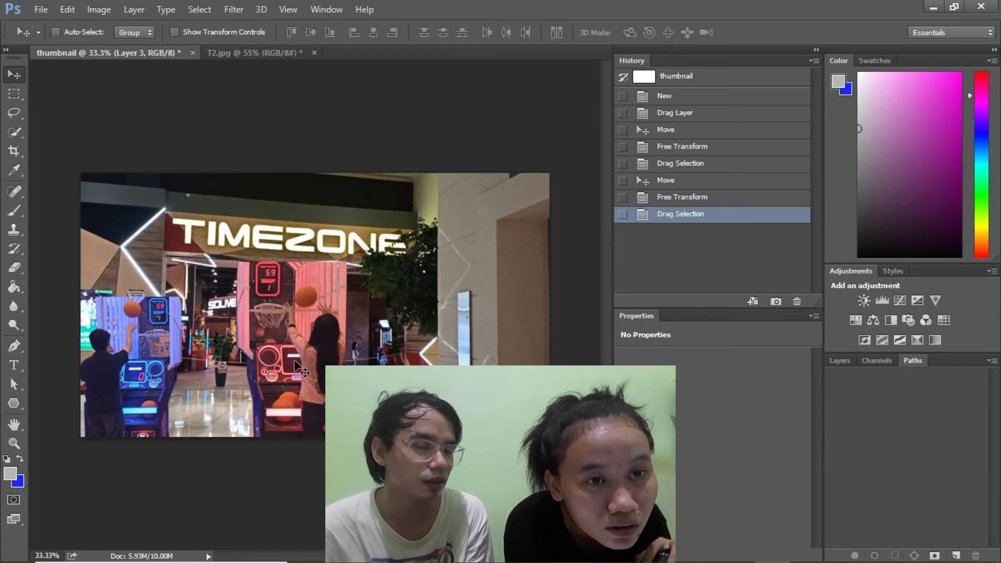
left_click_drag(294, 363, 494, 363)
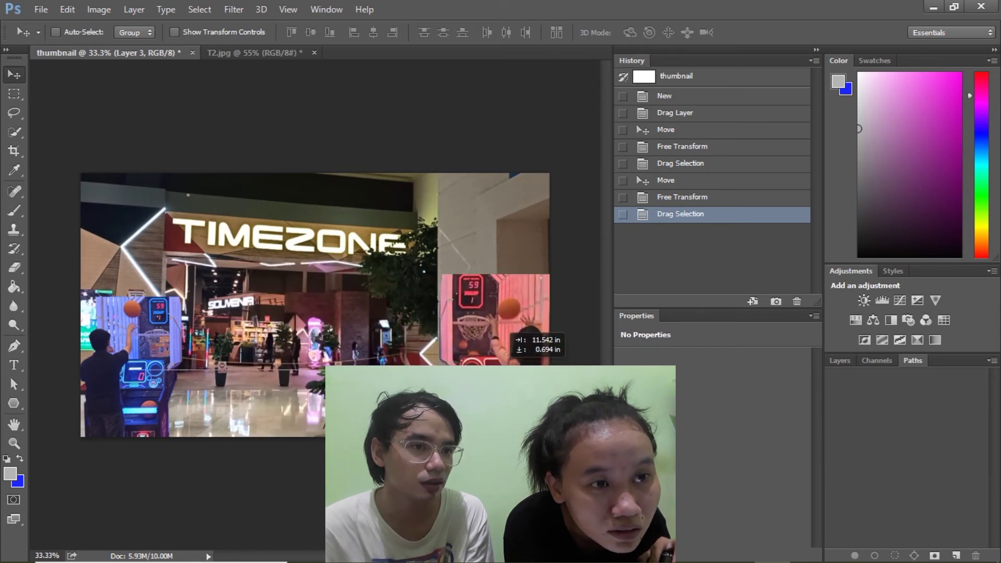
left_click_drag(494, 363, 488, 358)
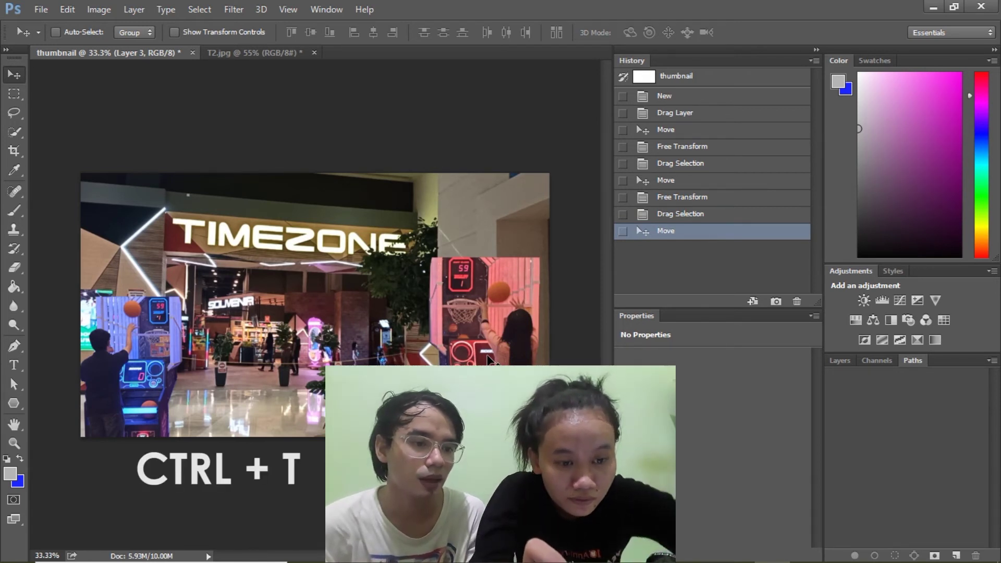
Scale Layer 3's arcade patch to about 78%, nudge it to the right edge, and commit.
key("ctrl+t")
key("ctrl+t")
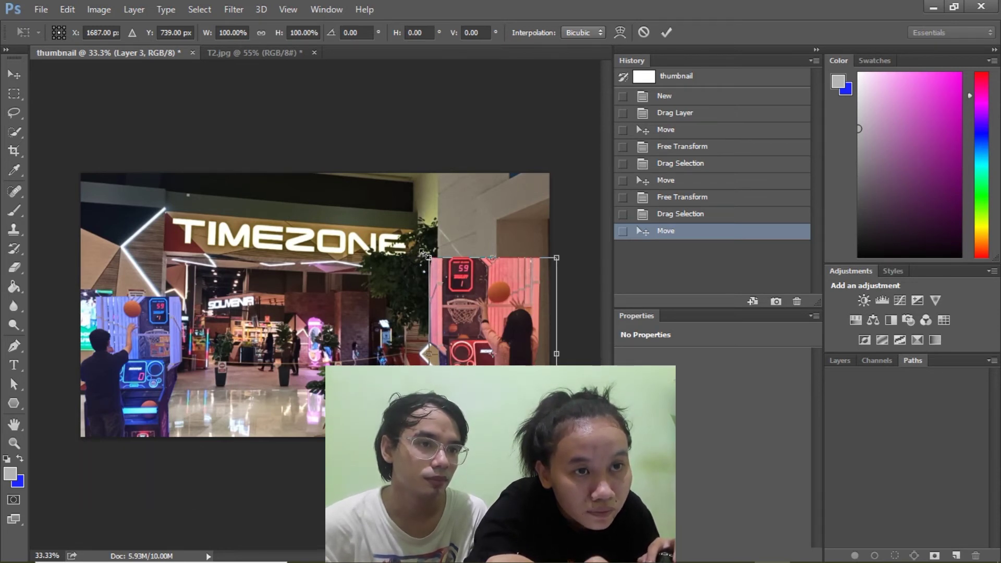
mouse_move(422, 252)
left_mouse_down()
mouse_move(417, 244)
mouse_move(440, 304)
left_mouse_up()
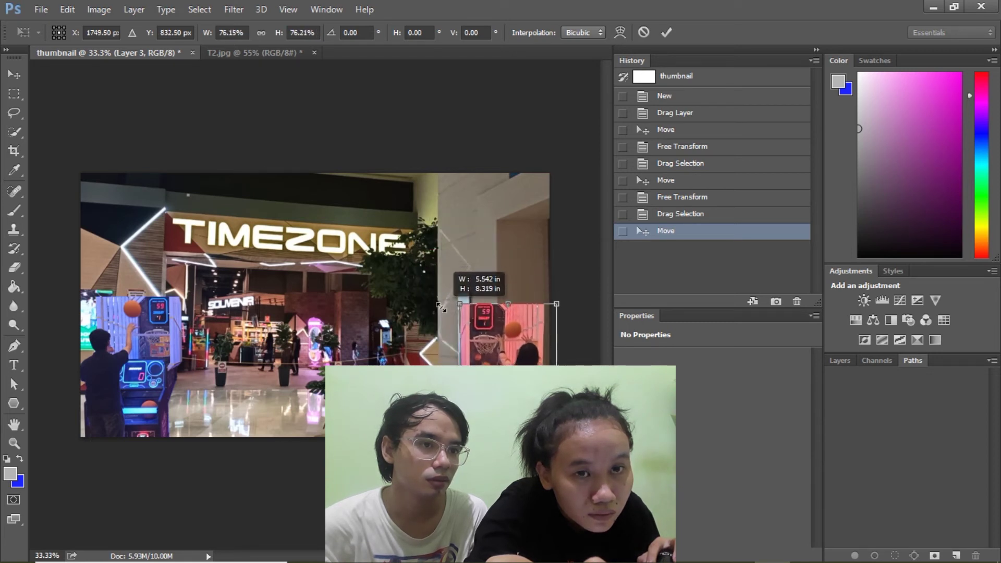
left_click_drag(439, 304, 438, 304)
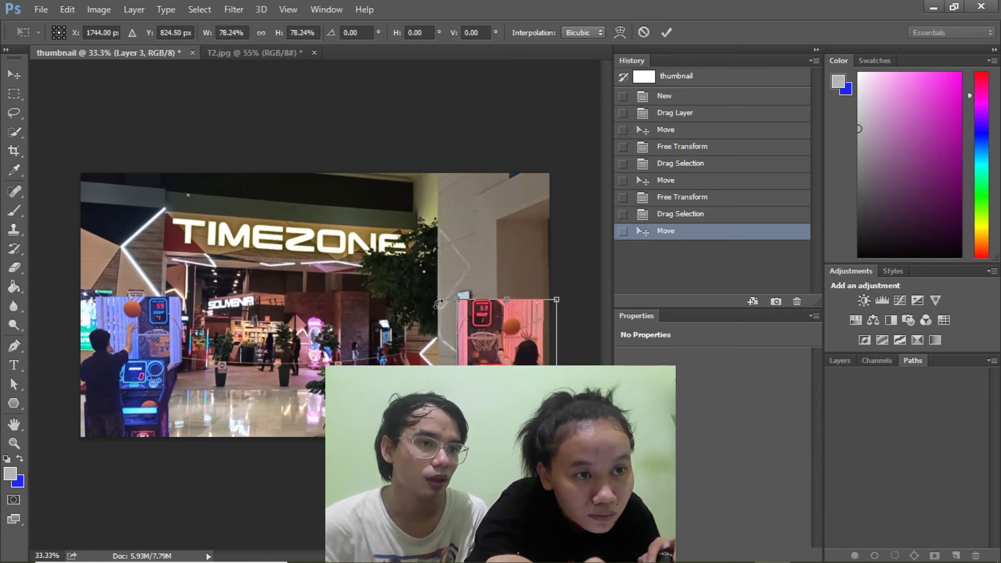
left_click_drag(501, 331, 494, 329)
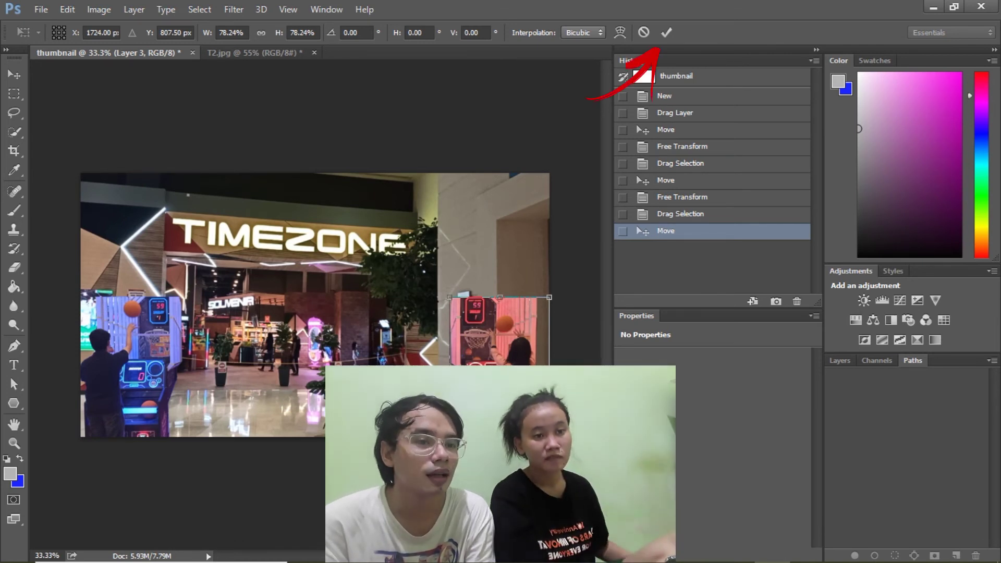
left_click(666, 32)
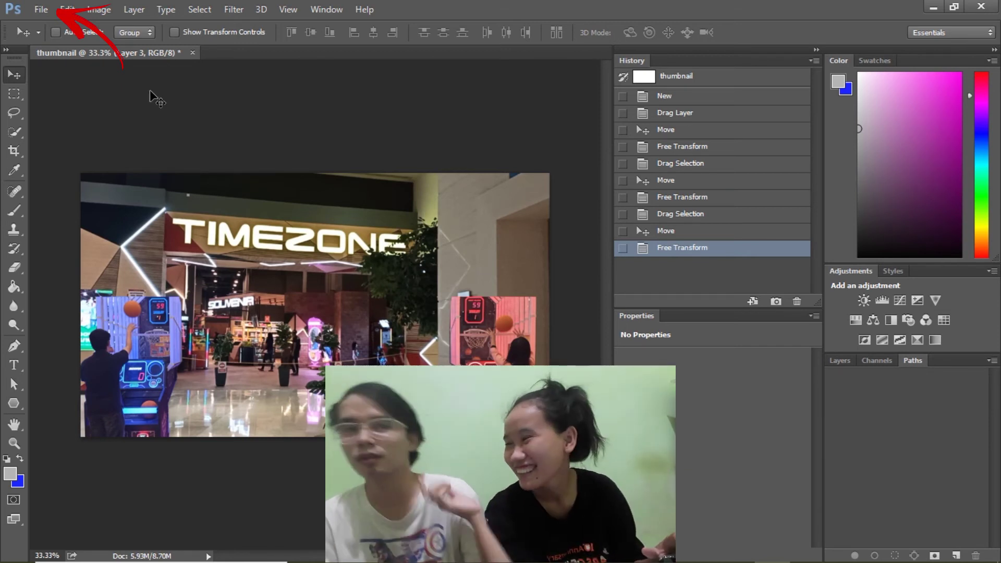
Open the T3.jpg arcade photo through File > Open.
left_click(42, 10)
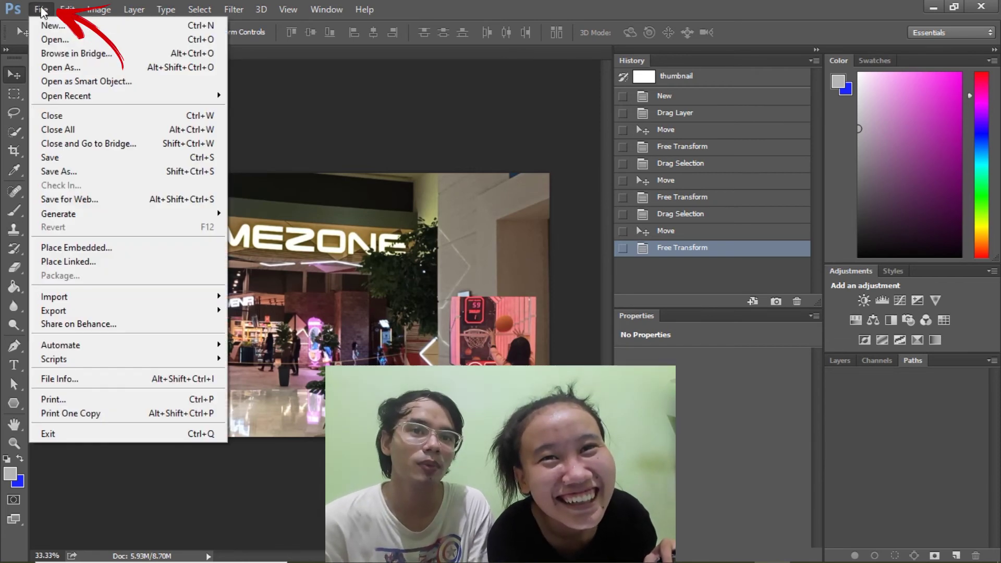
left_click(64, 41)
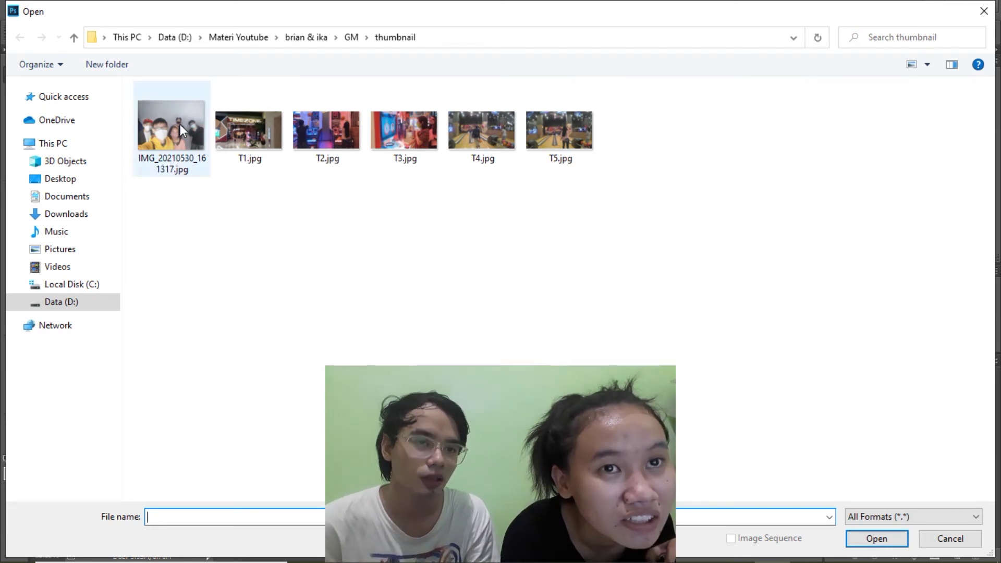
double_click(419, 144)
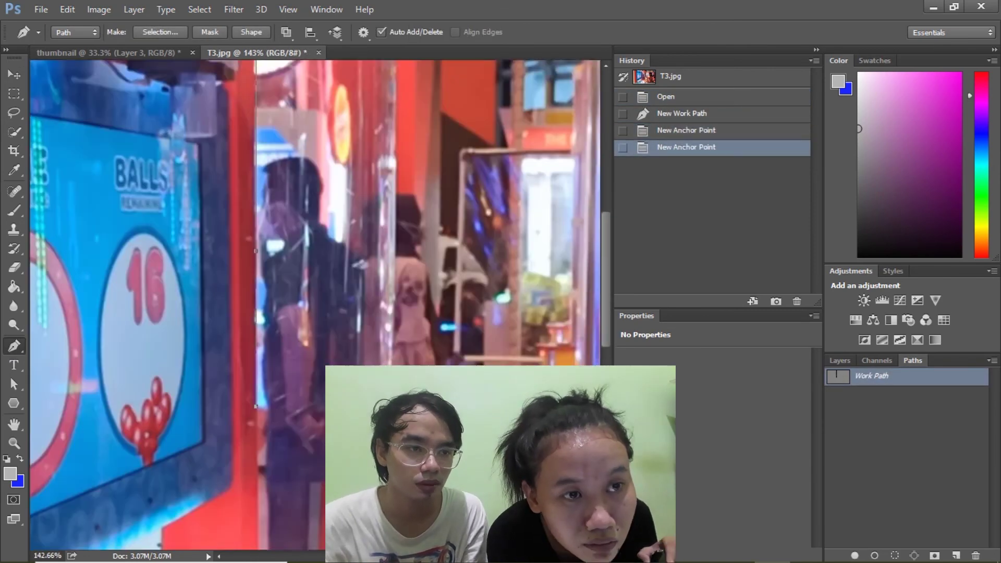
Start the T3.jpg path with anchors along the ball-toss machine's edge and bucket rim.
scroll(258, 495, "down", 3)
left_click(258, 495)
scroll(258, 411, "down", 3)
left_click(228, 443)
key("ctrl+z")
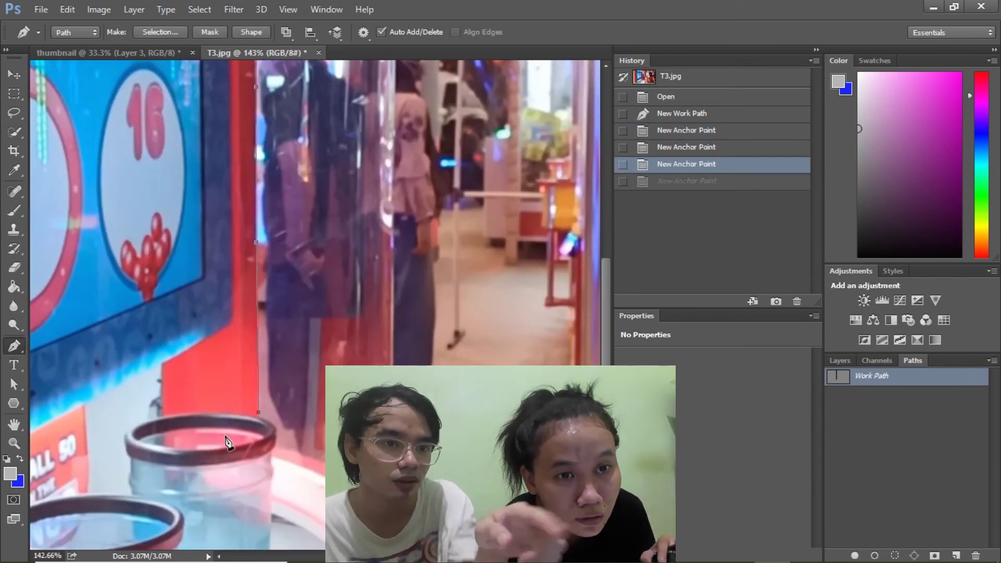
left_click(258, 412)
left_click(269, 423)
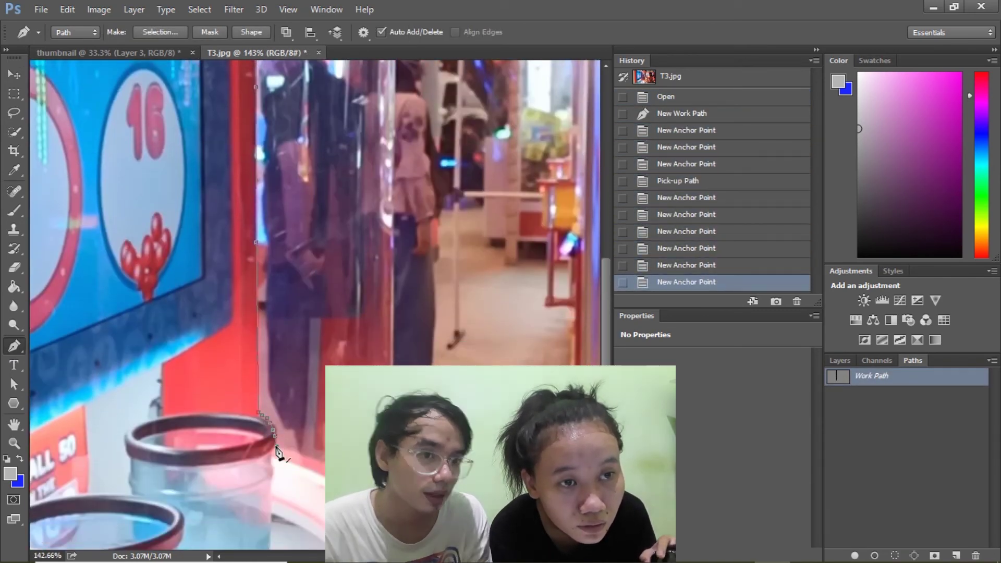
scroll(278, 452, "down", 2)
left_click(276, 375)
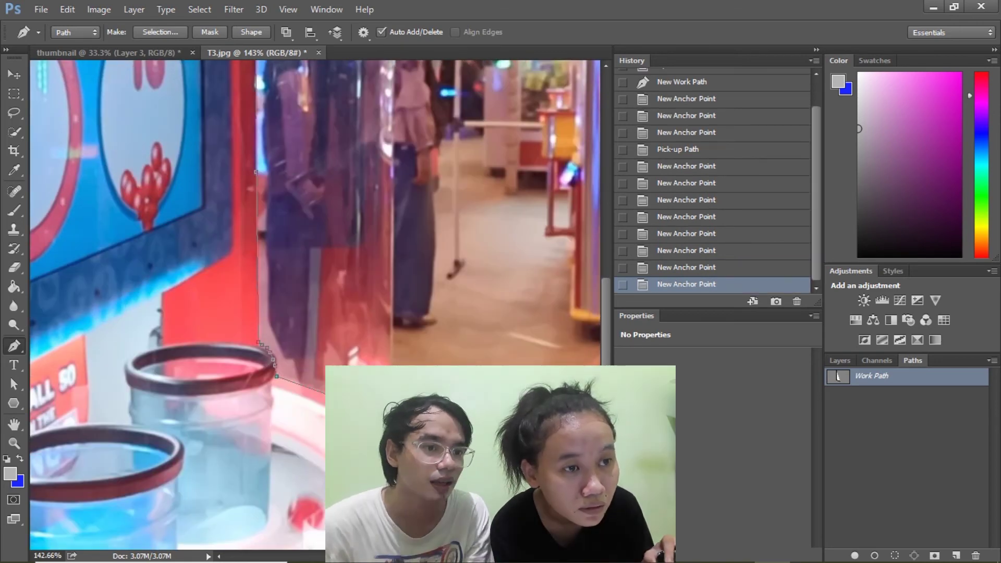
scroll(299, 356, "down", 1)
scroll(300, 356, "right", 4)
Trace the path up along the woman's arm, redoing misplaced anchors.
left_click(158, 360)
left_click(263, 383)
left_click(286, 368)
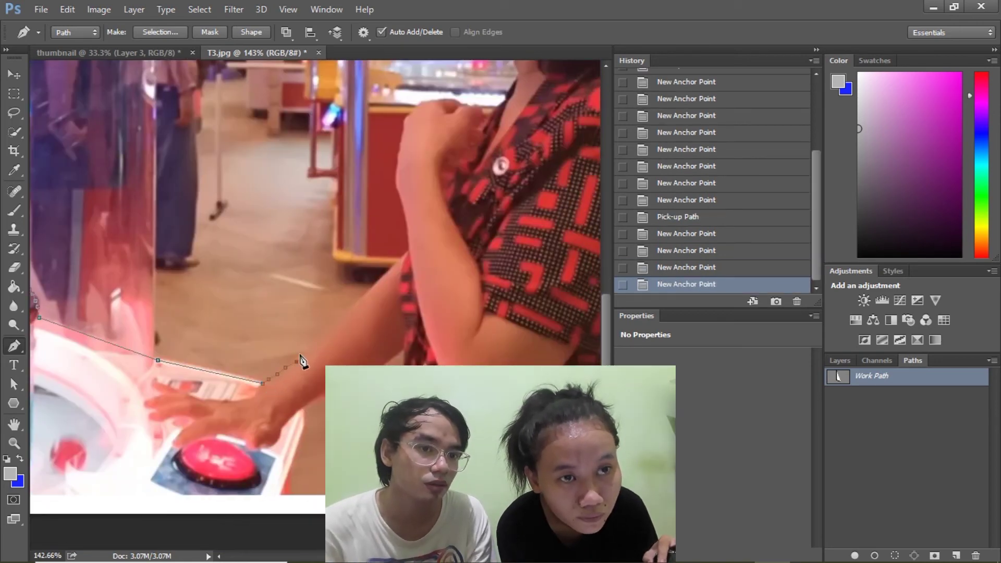
left_click(316, 343)
left_click(339, 325)
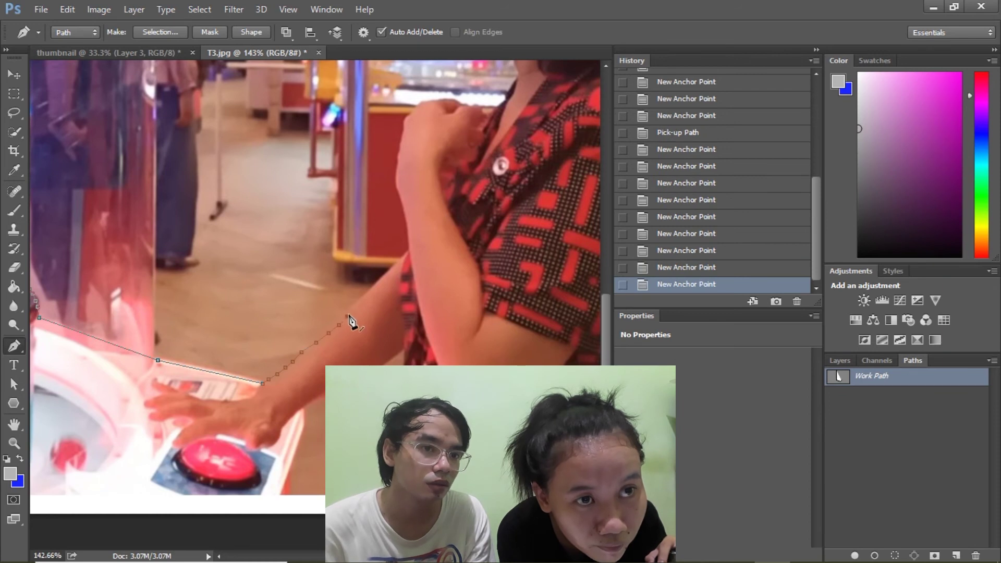
left_click(673, 266)
key("ctrl+alt+z")
key("ctrl+alt+z")
key("ctrl+alt+z")
left_click(306, 348)
key("ctrl+z")
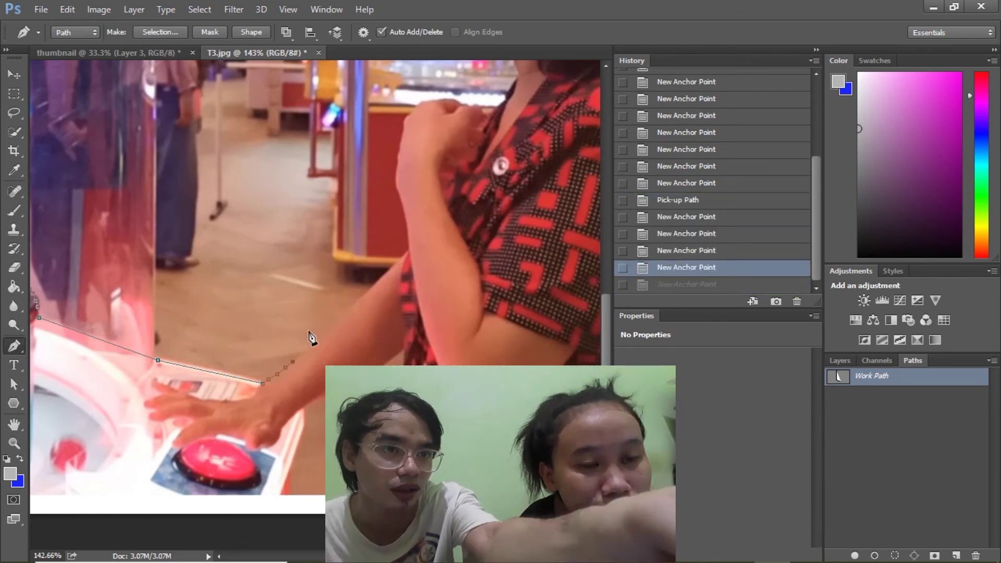
left_click(306, 348)
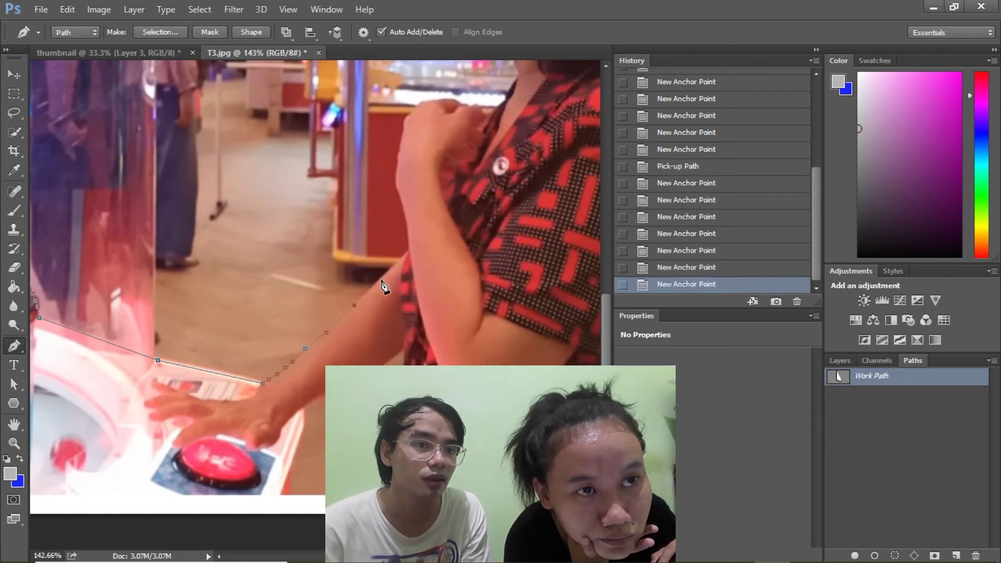
left_click(383, 279)
left_click(405, 257)
left_click(408, 219)
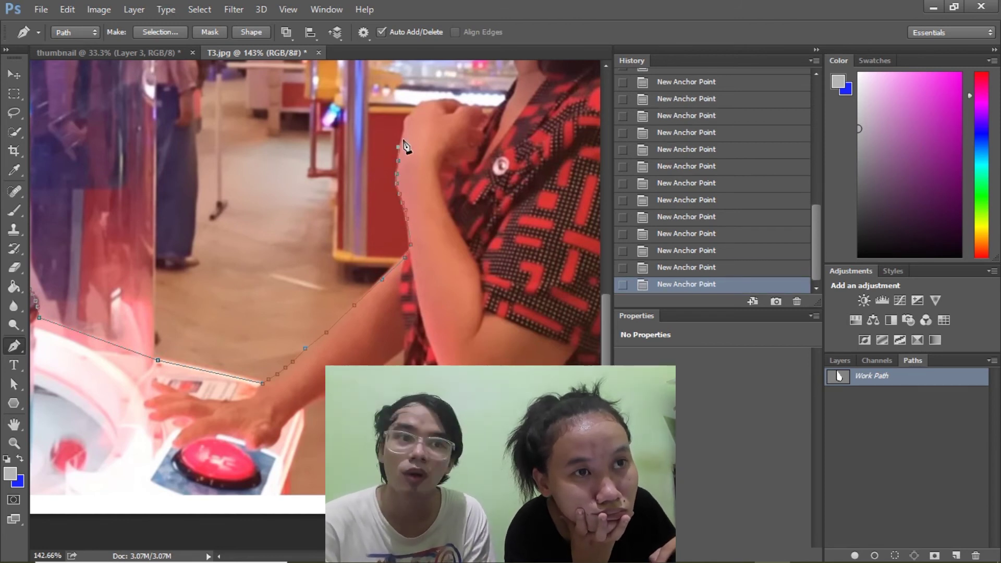
Continue the path over her shoulder and down her hair edge, then scroll the view.
left_click(422, 101)
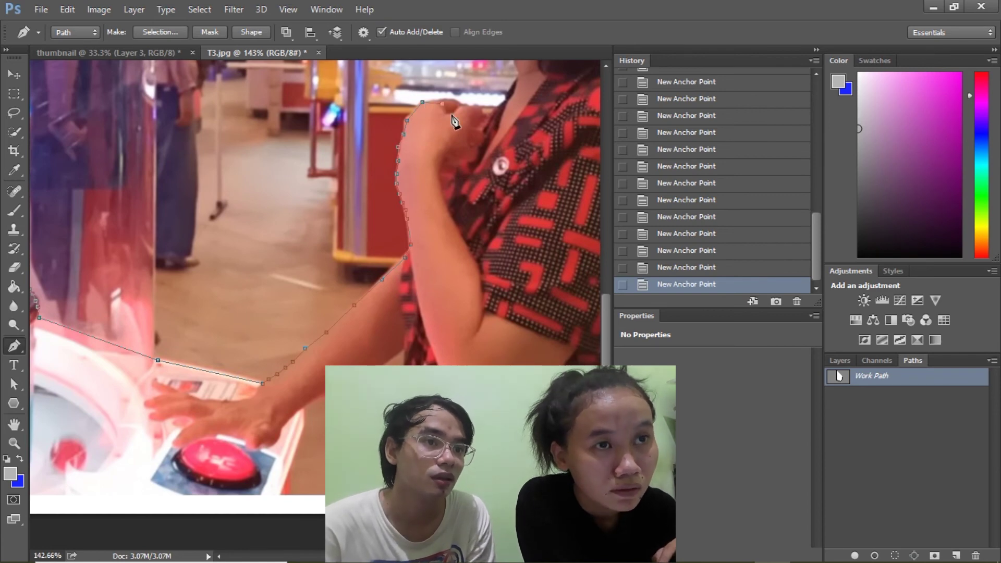
left_click(433, 97)
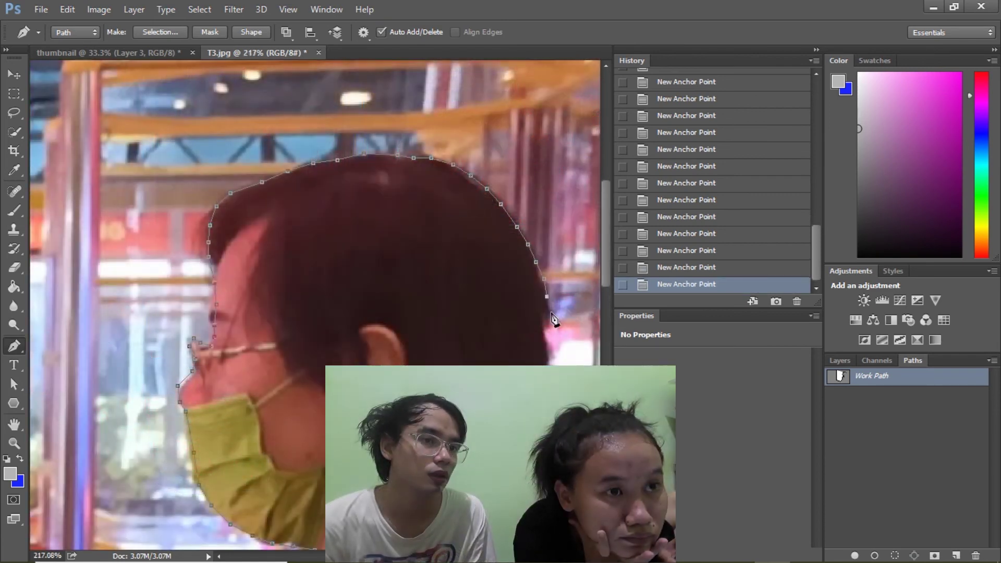
left_click(547, 344)
left_click(547, 361)
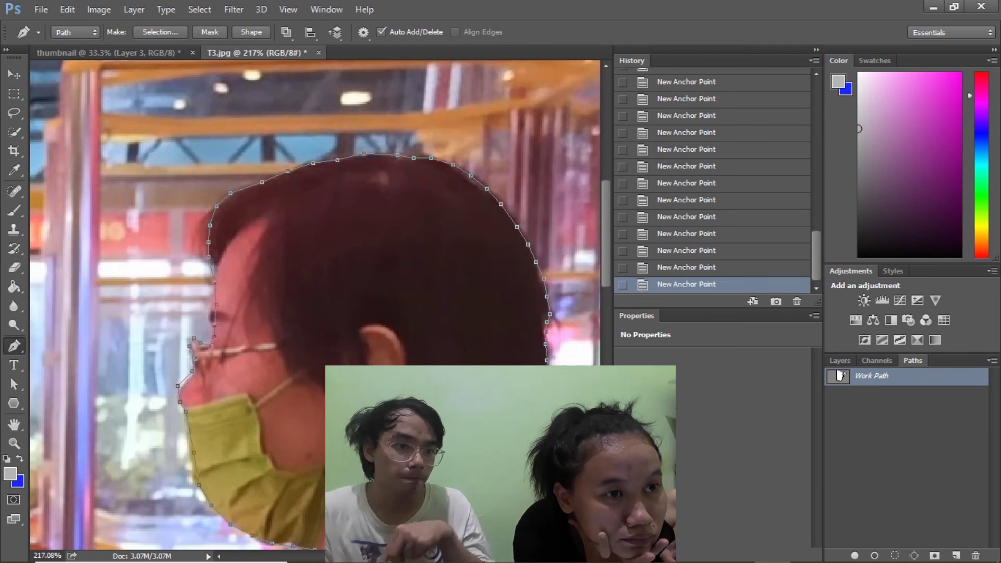
scroll(320, 305, "down", 3)
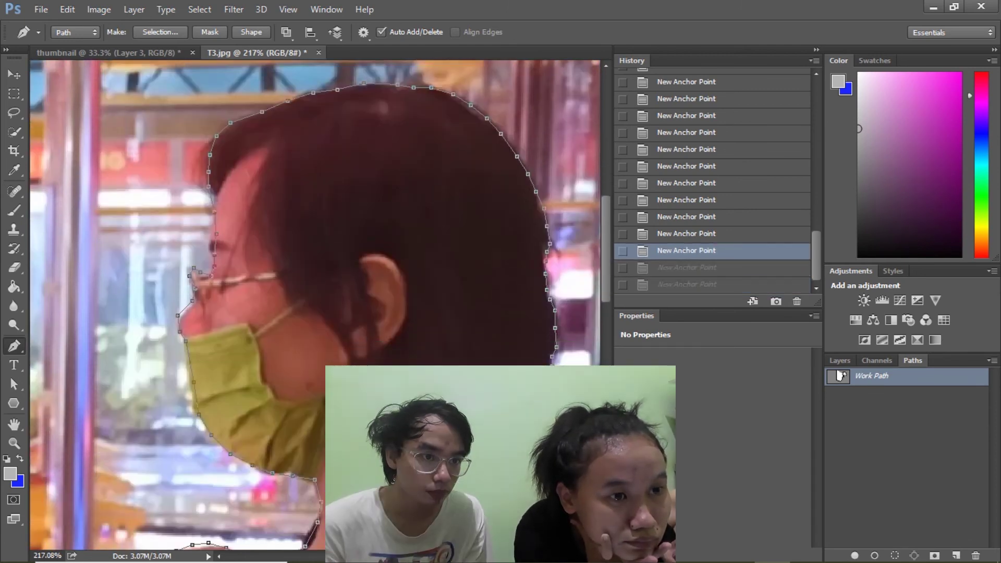
scroll(313, 302, "down", 5)
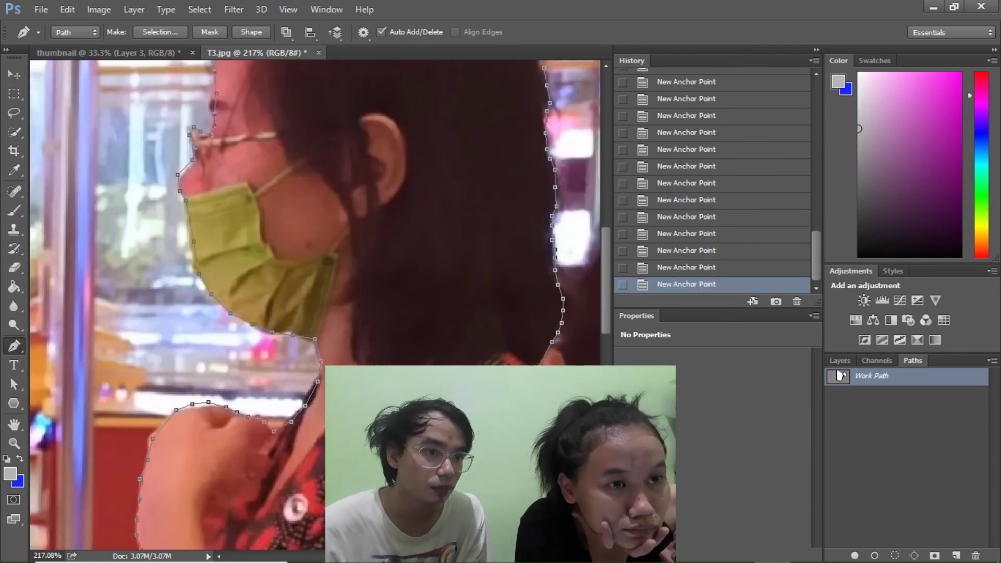
scroll(313, 302, "down", 4)
scroll(312, 303, "right", 7)
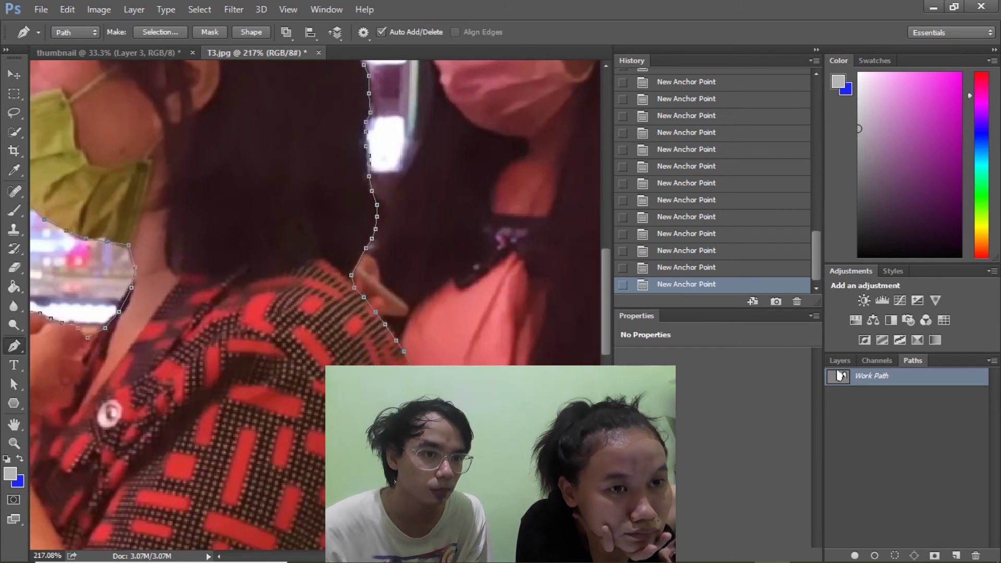
scroll(313, 303, "down", 3)
scroll(313, 303, "down", 6)
scroll(313, 303, "down", 3)
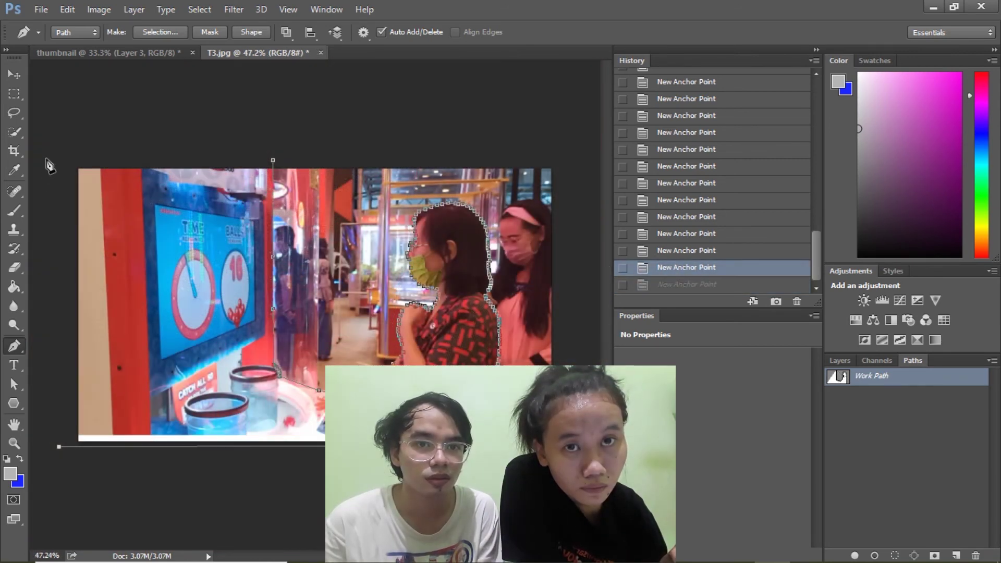
Load the traced path as a selection and drag it to the thumbnail tab, dismissing the lock warning.
key("ctrl+z")
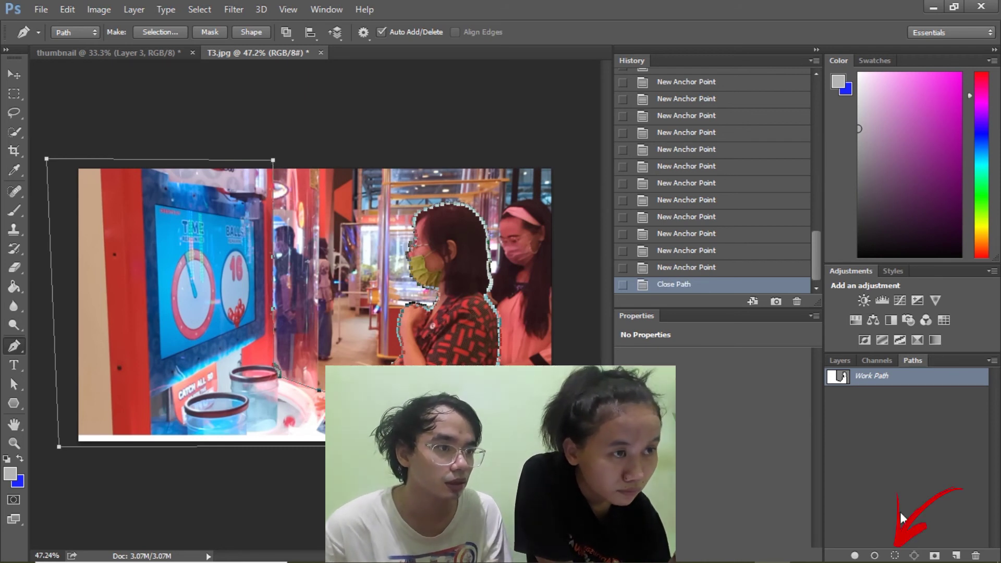
left_click(894, 557)
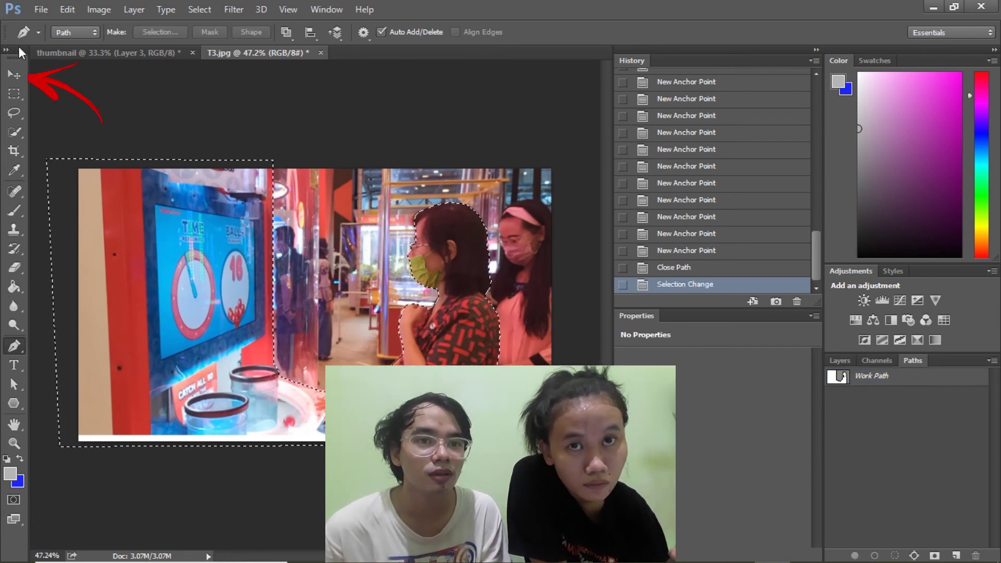
left_click(14, 74)
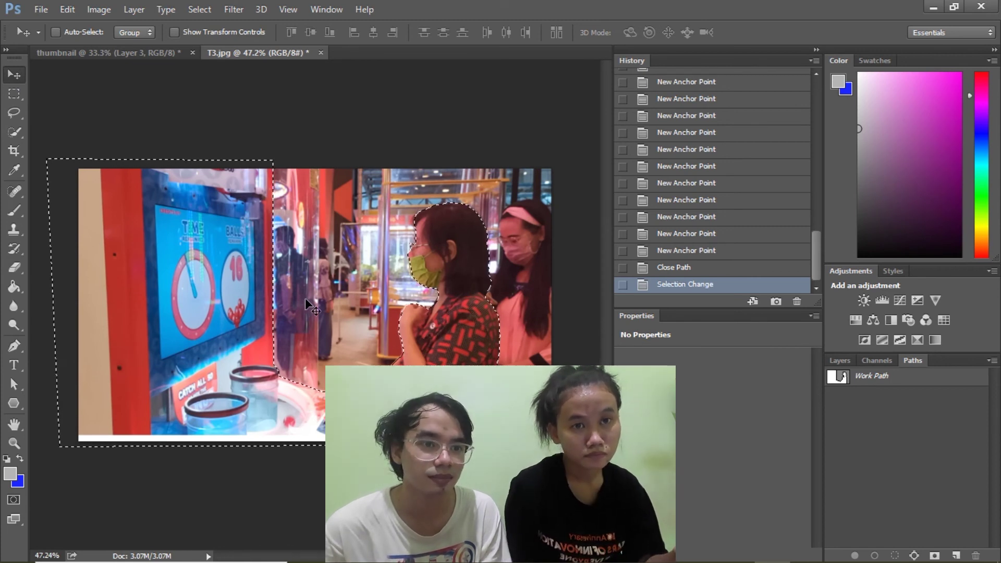
left_click_drag(305, 298, 296, 293)
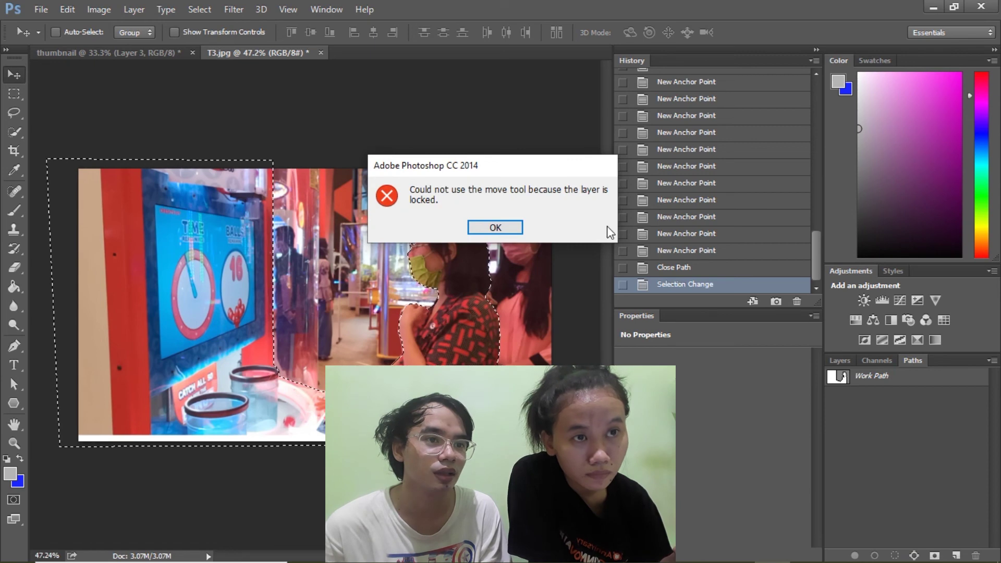
left_click(504, 225)
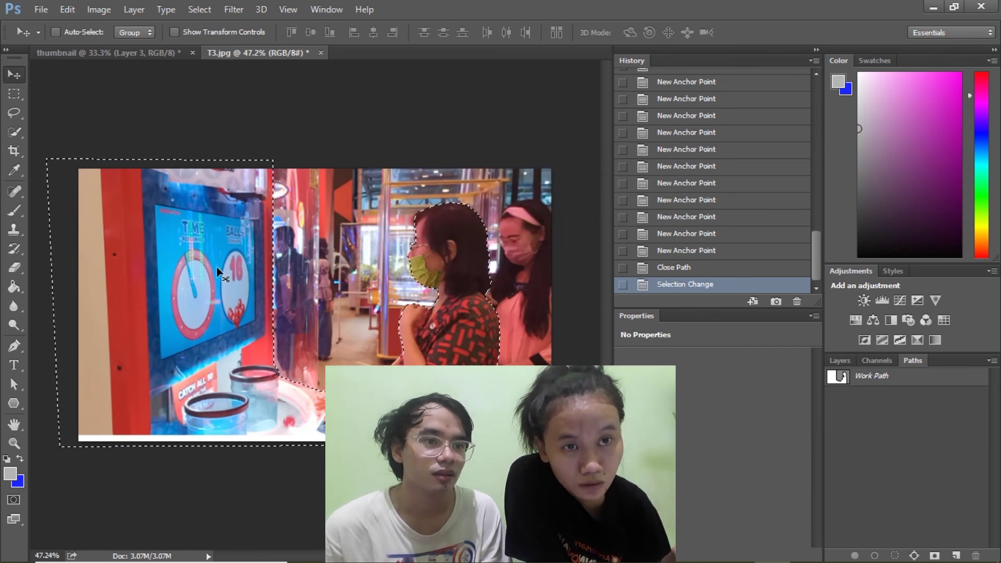
left_click_drag(217, 268, 115, 39)
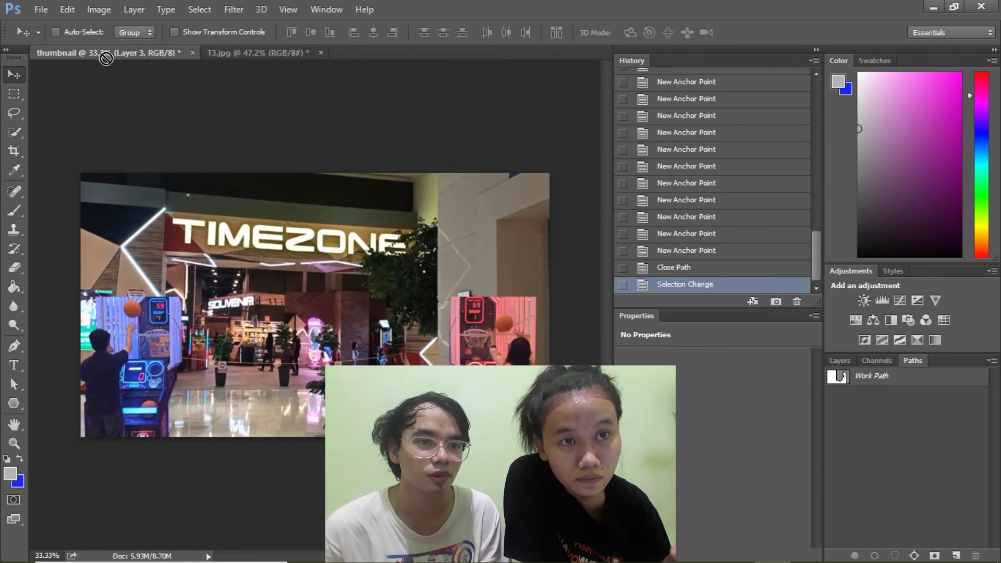
Drop the masked-woman cut-out onto the thumbnail as Layer 4 and move it higher.
left_click_drag(100, 58, 115, 67)
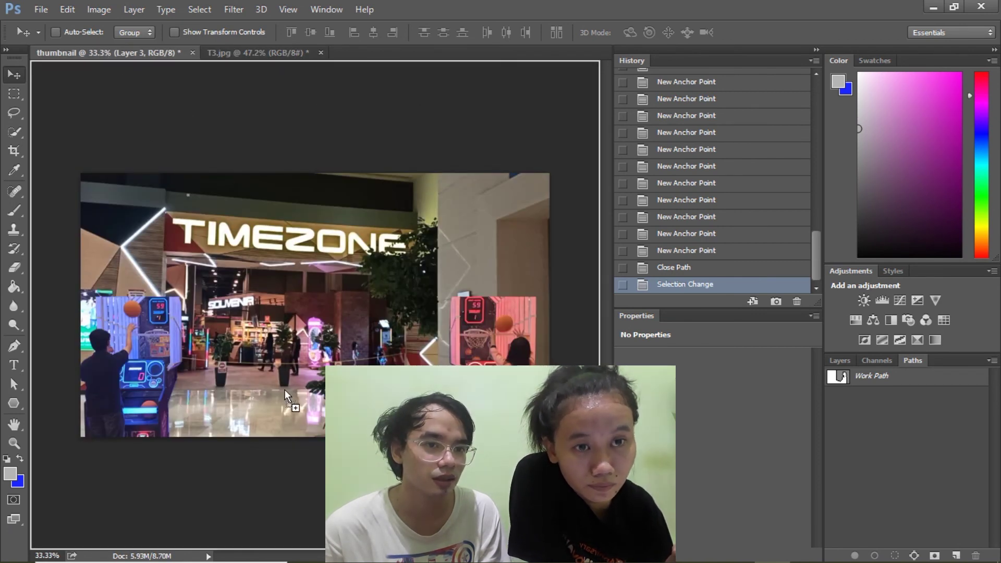
left_click_drag(298, 401, 306, 391)
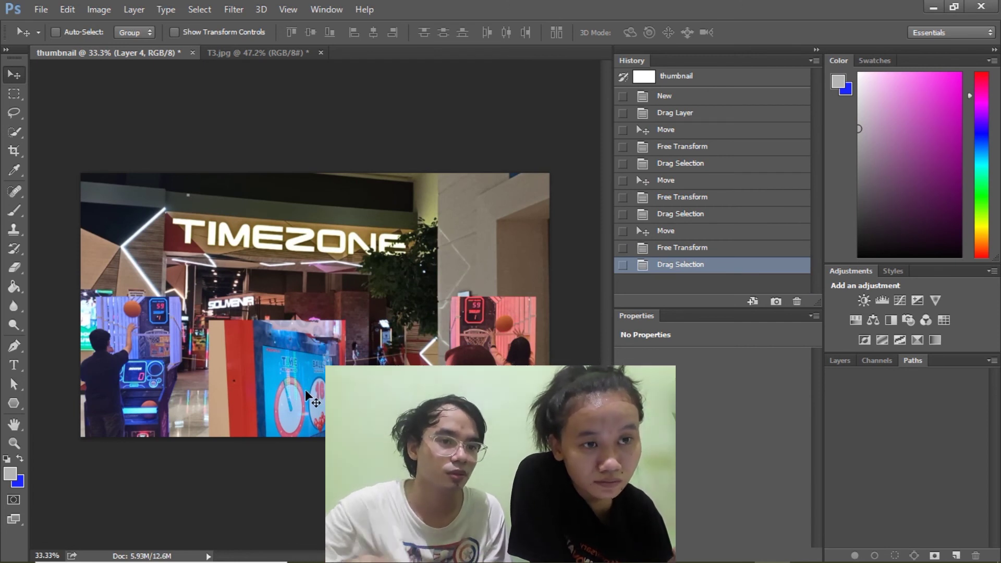
left_click_drag(305, 390, 296, 283)
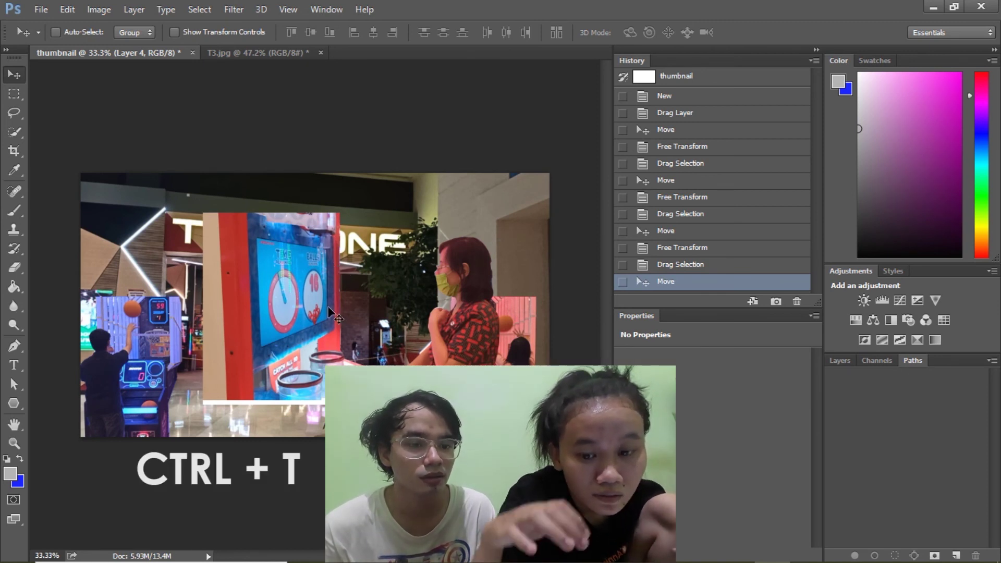
Free-transform Layer 4, resizing the woman cut-out to about 79% width and 88% height.
key("ctrl+t")
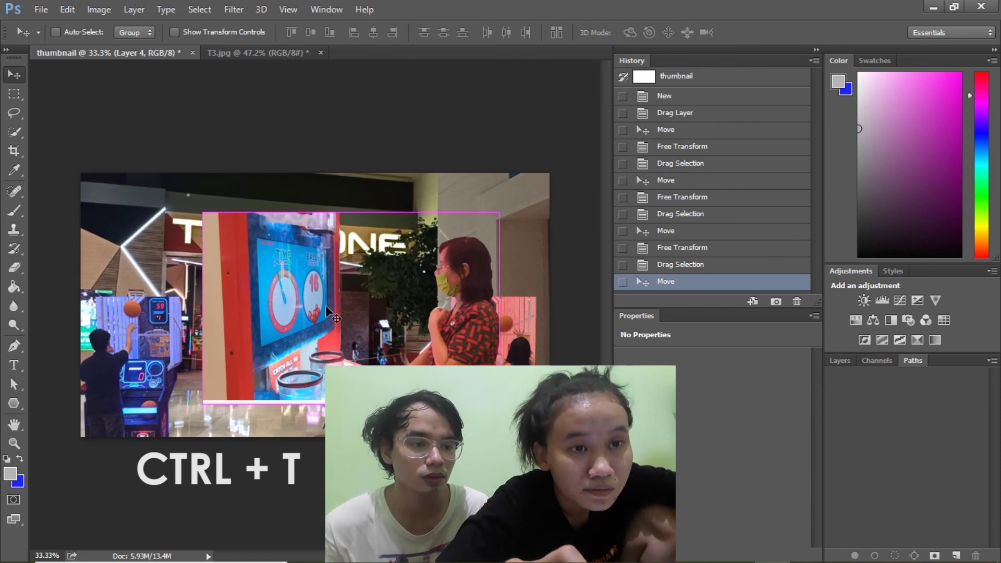
key("ctrl+t")
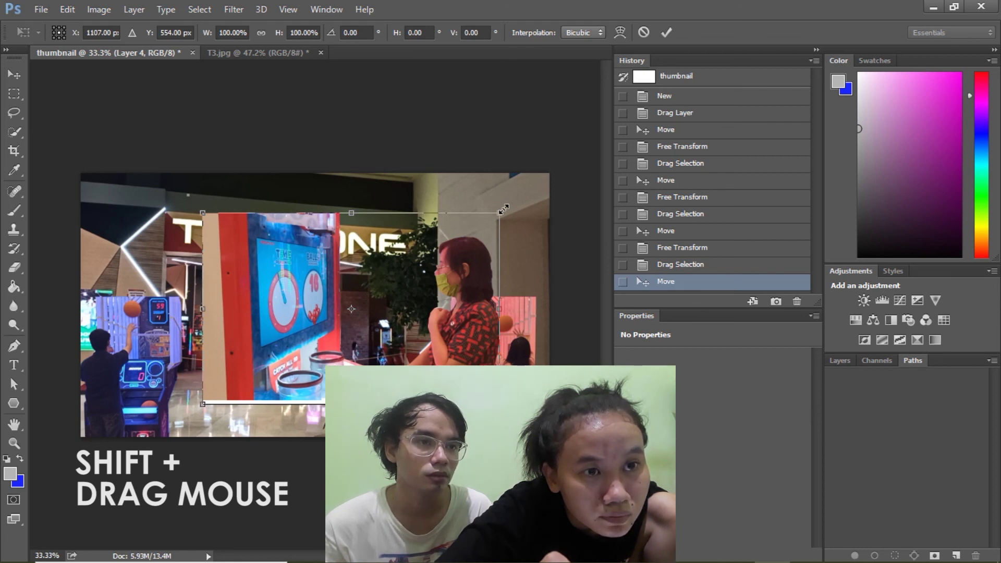
mouse_move(484, 208)
left_mouse_down()
mouse_move(401, 250)
mouse_move(404, 262)
left_mouse_up()
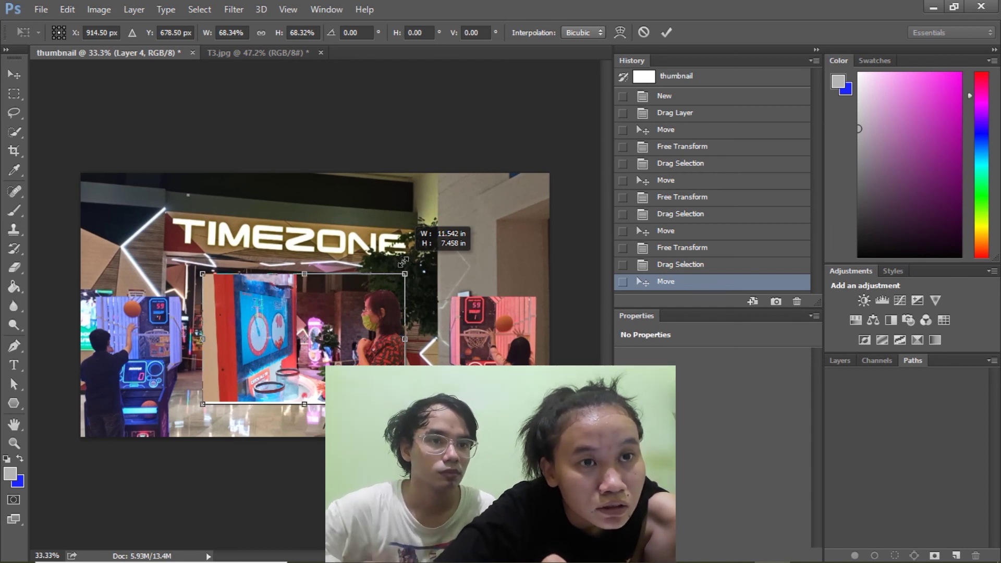
left_click_drag(403, 262, 402, 263)
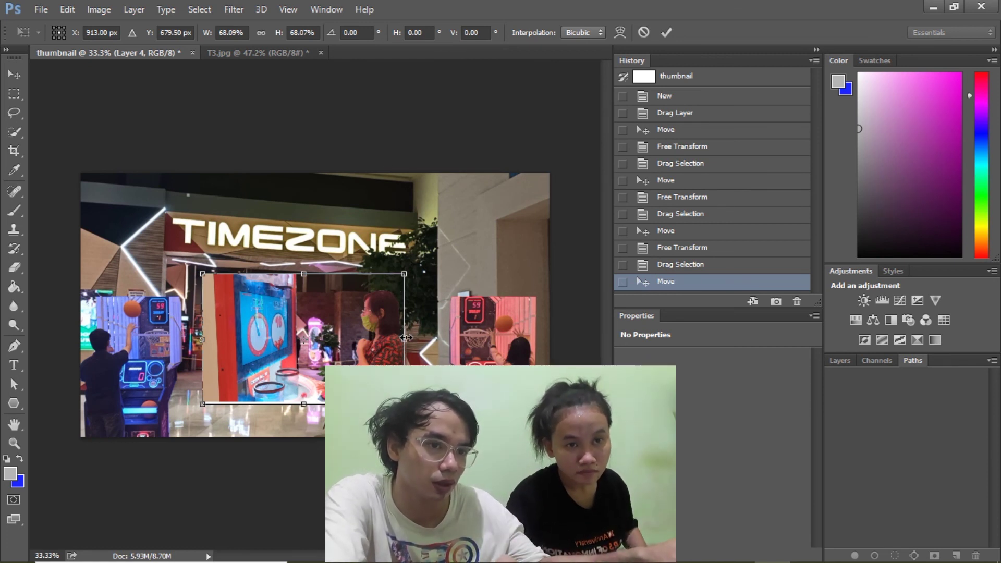
mouse_move(431, 332)
left_mouse_down()
mouse_move(447, 332)
mouse_move(397, 329)
mouse_move(413, 339)
left_mouse_up()
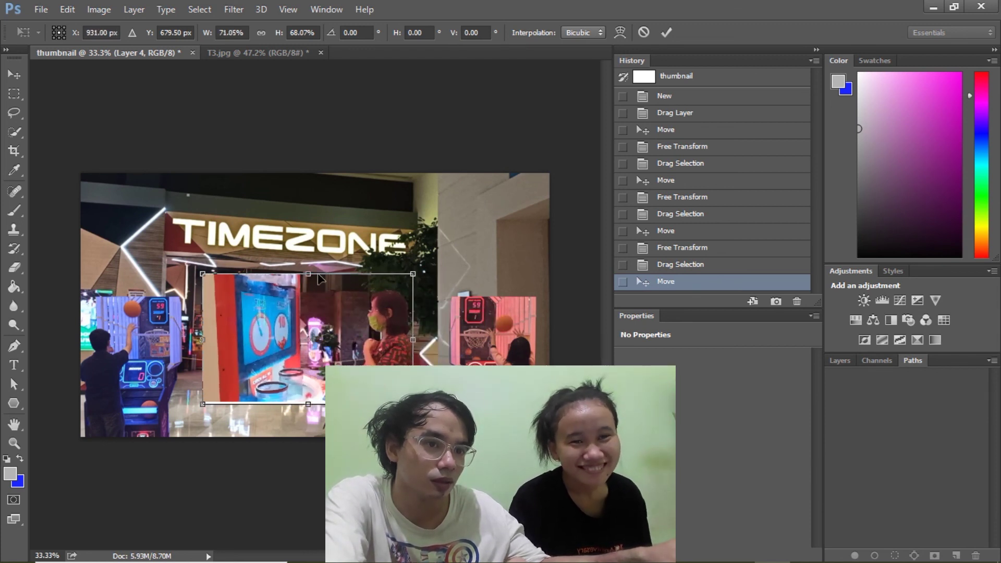
left_click_drag(312, 269, 312, 259)
left_click_drag(413, 259, 432, 253)
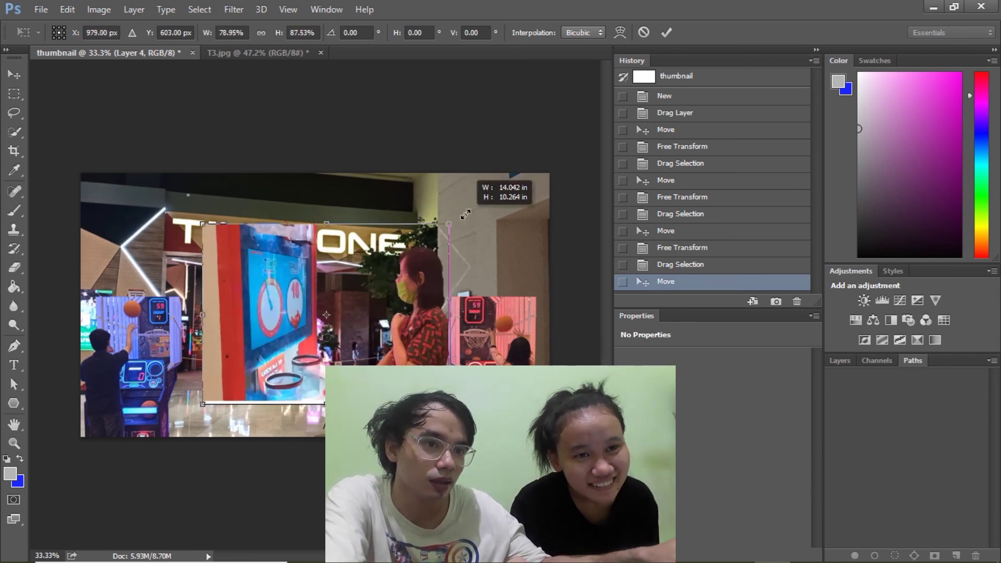